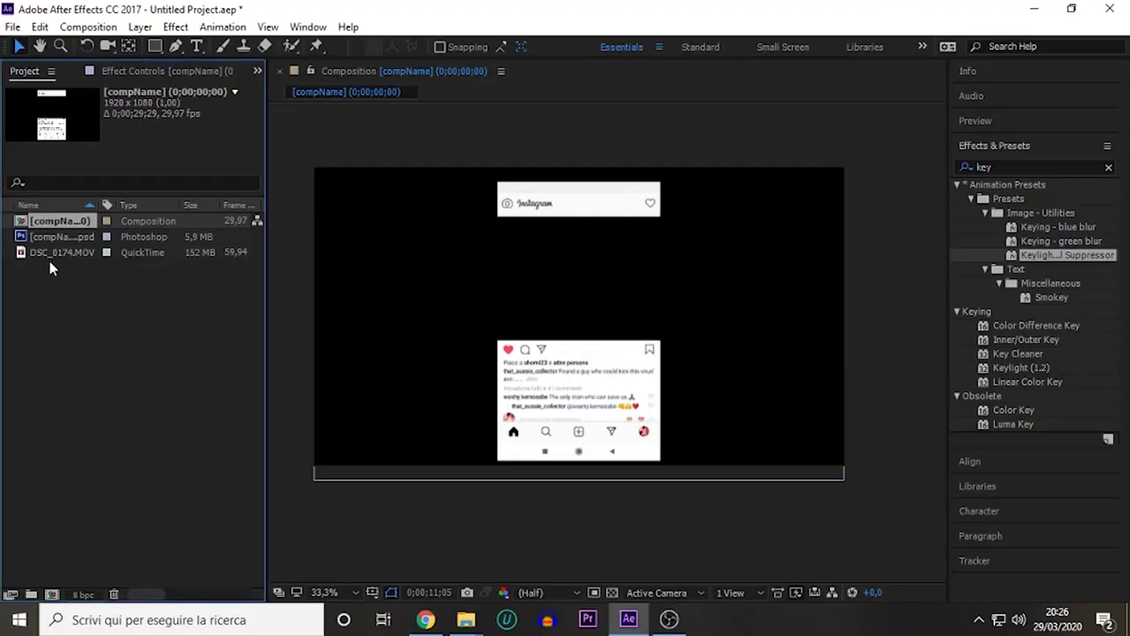
Create a DSC_0174 composition from the DSC_0174.MOV green-screen clip.
click(51, 265)
drag(53, 268, 31, 399)
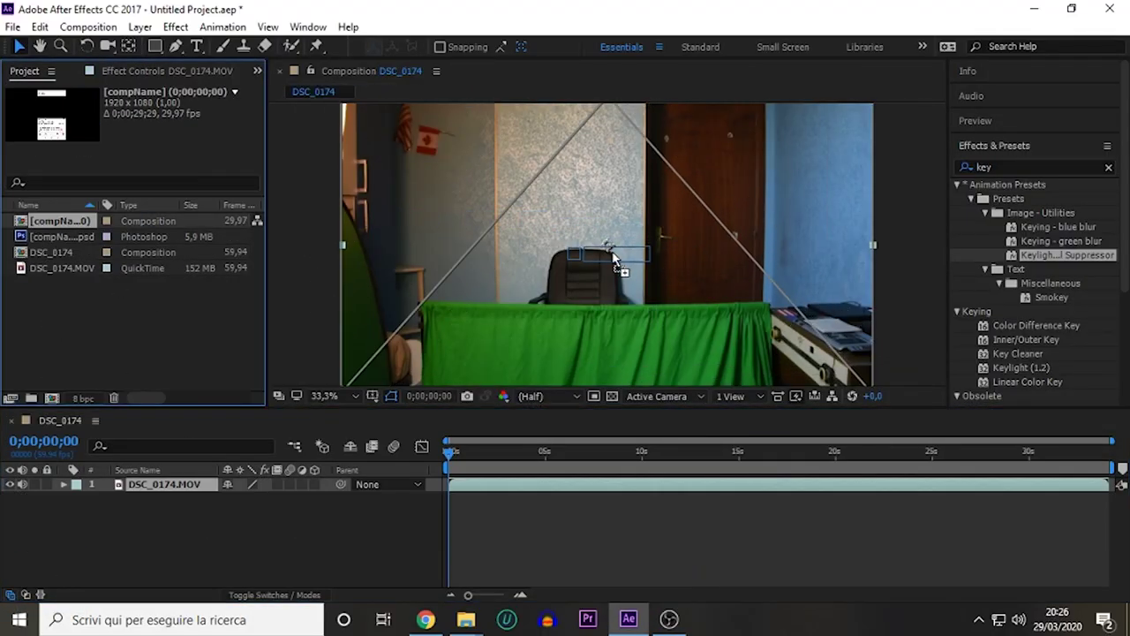
Place the Instagram post composition above the clip and shorten the clip layer.
drag(61, 221, 617, 258)
click(392, 497)
drag(538, 500, 455, 511)
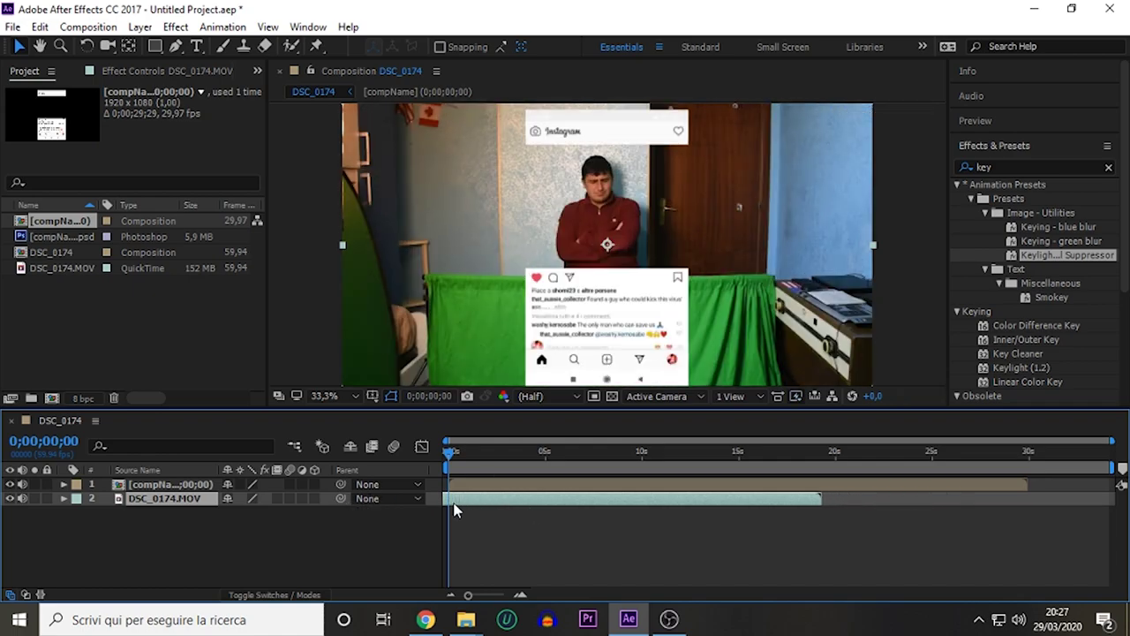
Scale the clip to 77% and mask it into the post's photo area.
click(77, 512)
mouse_move(256, 552)
mouse_down()
mouse_move(226, 554)
mouse_move(265, 536)
mouse_up()
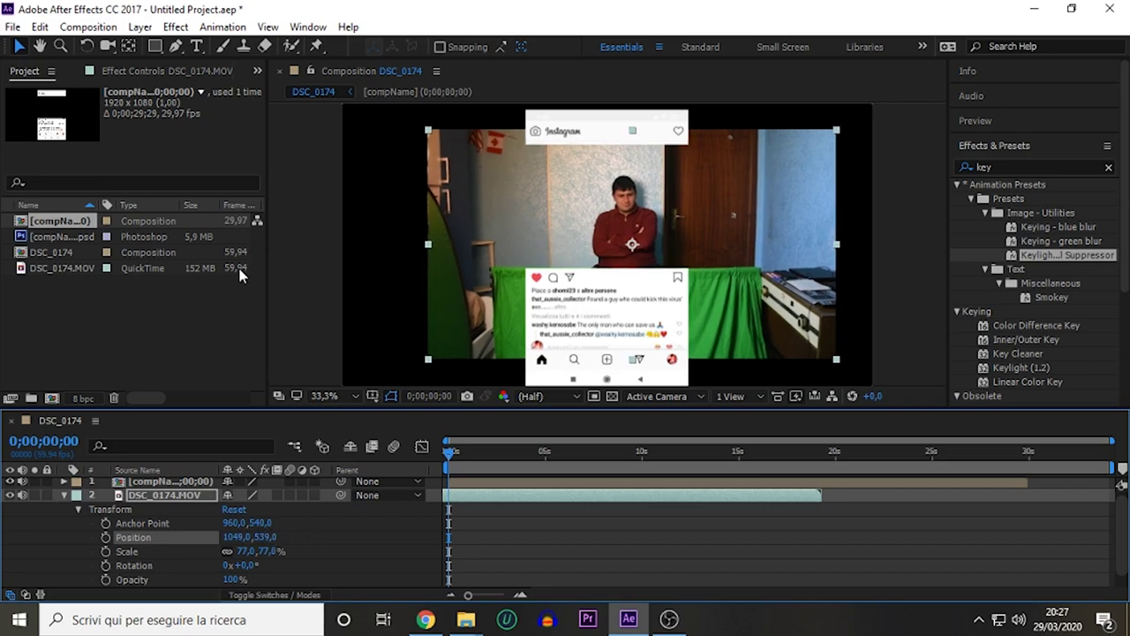
drag(532, 150, 689, 315)
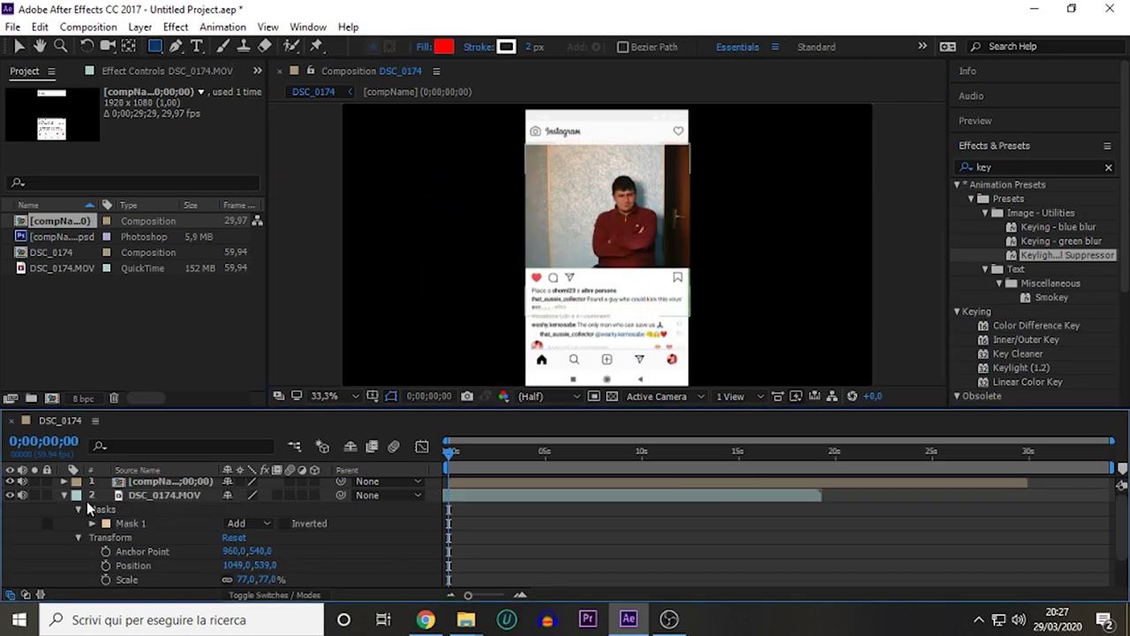
At about six seconds, duplicate the video layer and move the copy's mask over the post's lower section.
drag(520, 452, 583, 452)
key(ctrl+d)
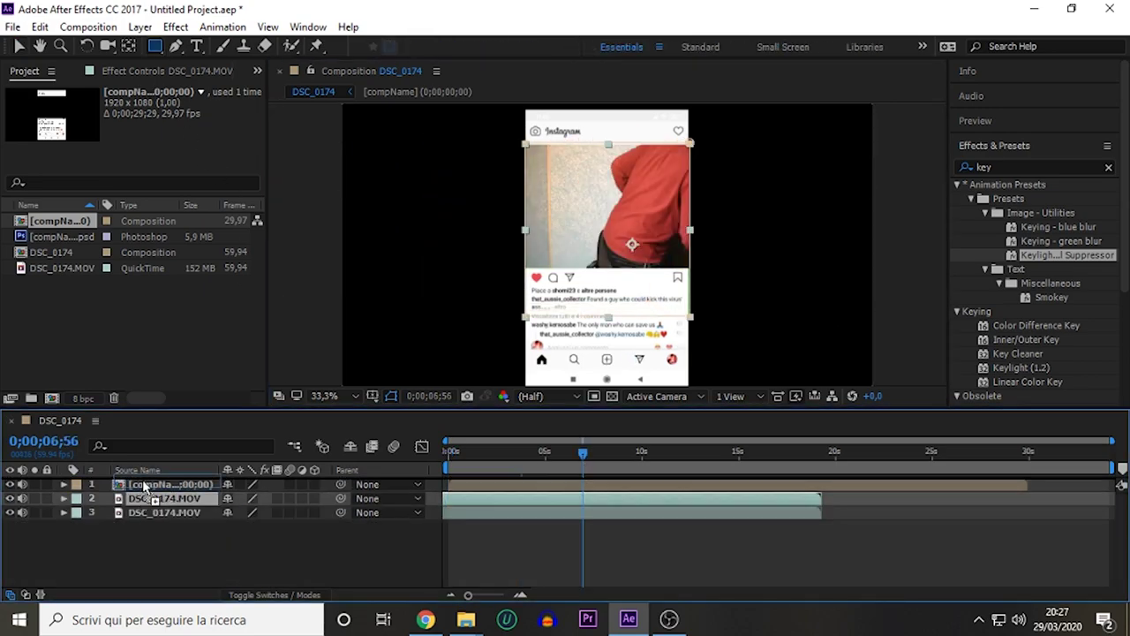
key(ctrl+shift+bracketright)
click(23, 48)
drag(608, 230, 608, 394)
Apply the Keylight + Spill Suppressor preset to the copy, check Screen Matte, and save.
drag(1067, 255, 177, 485)
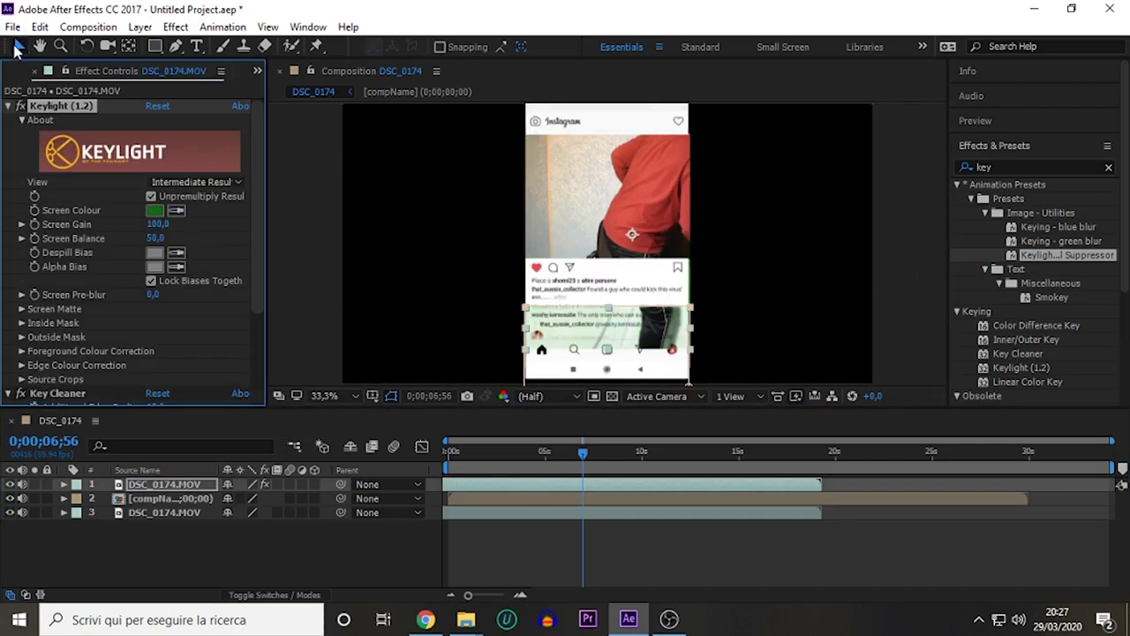
scroll(26, 353, down, 3)
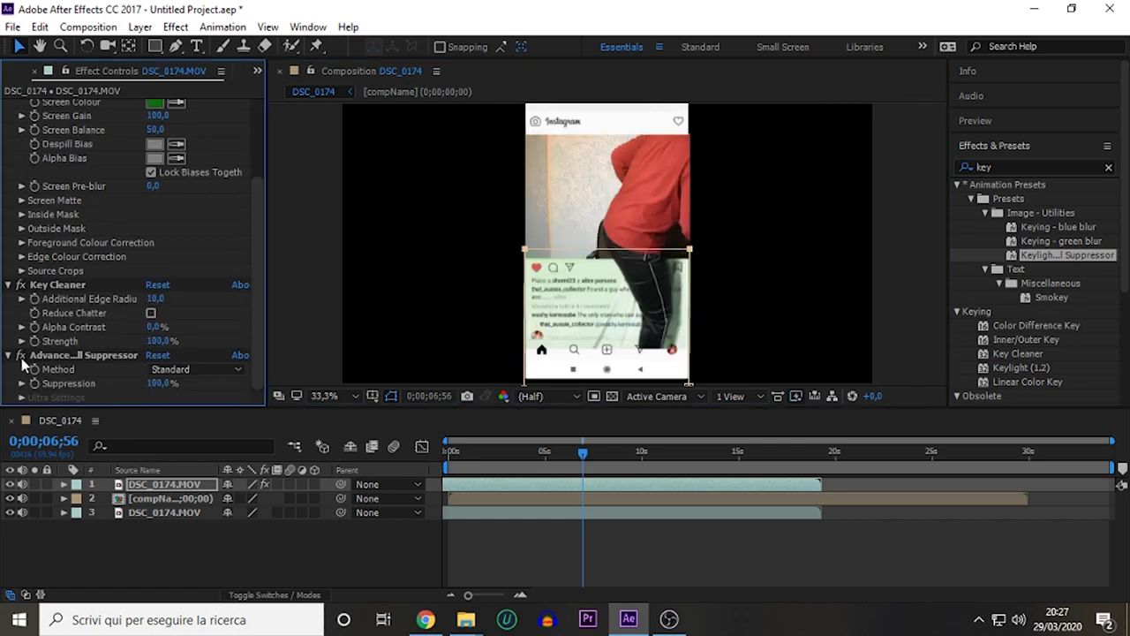
scroll(27, 241, up, 1)
click(21, 238)
key(ctrl+s)
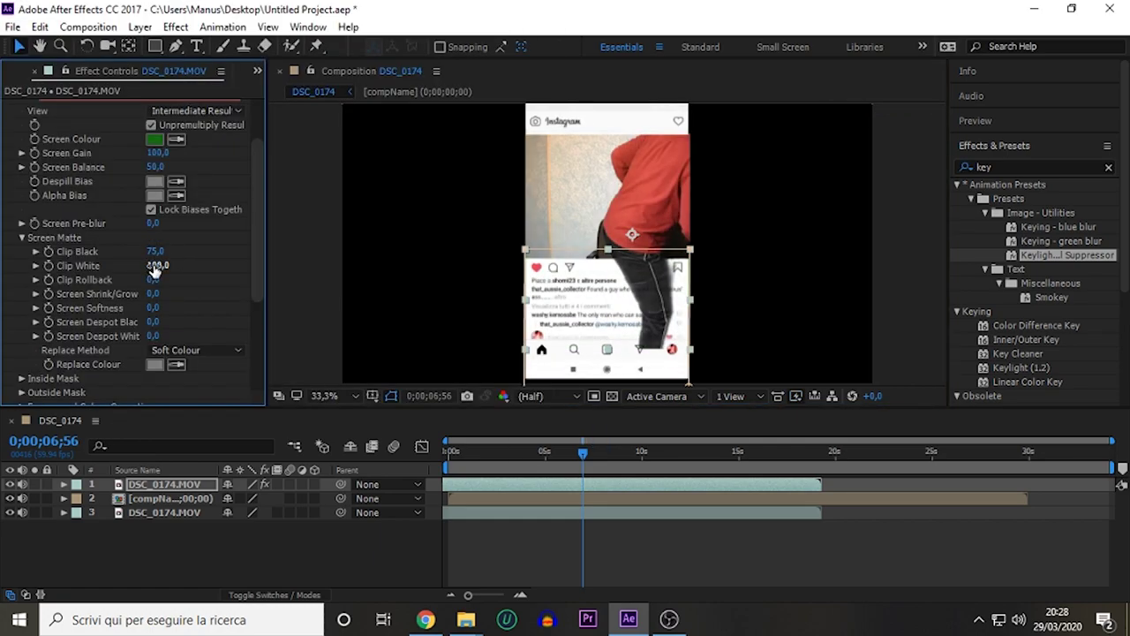
Duplicate the Instagram post layer and move the copy to the top.
click(167, 498)
key(ctrl+d)
drag(159, 498, 159, 482)
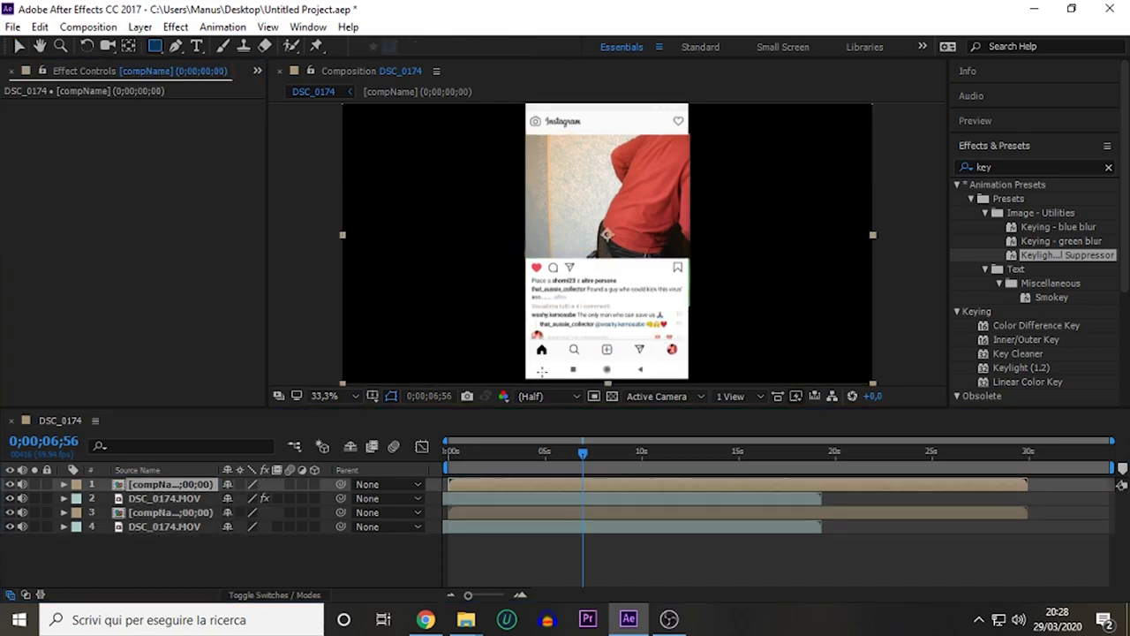
Mask the top post copy to the phone's bottom bar and return to 0;00;06;15.
drag(523, 339, 691, 381)
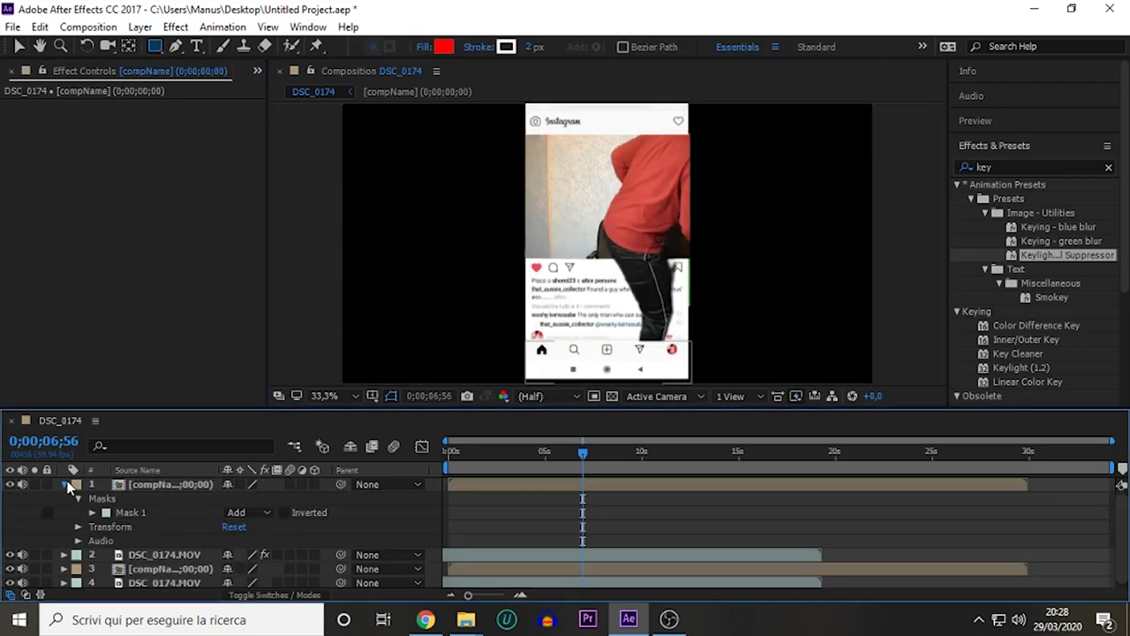
click(64, 484)
click(624, 454)
click(569, 460)
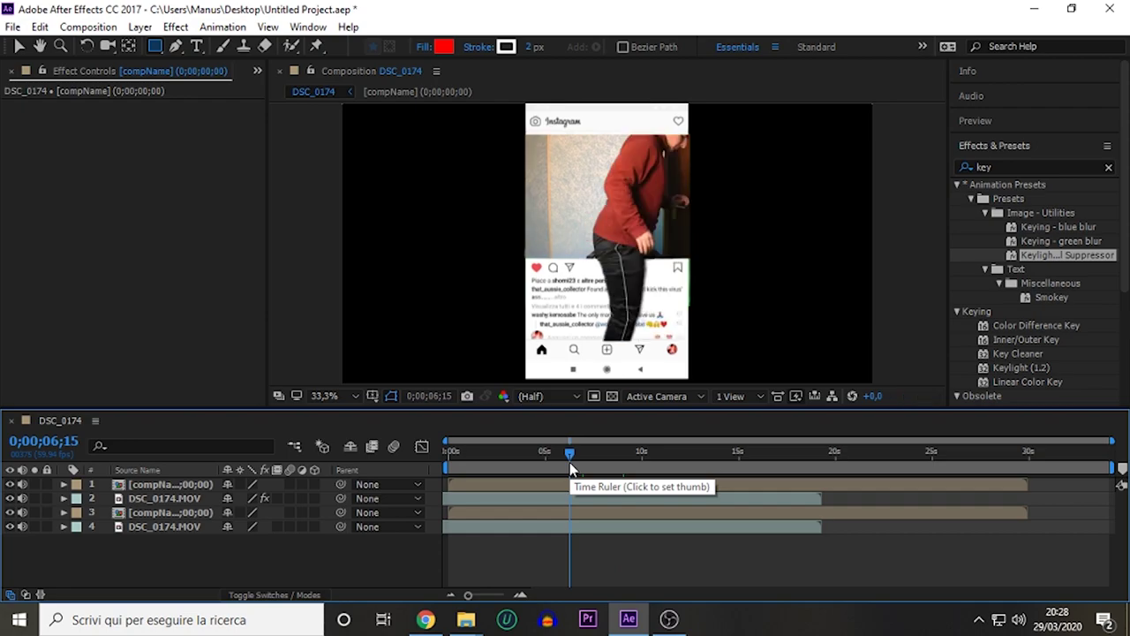
Parent the keyed copy to the original clip, with Keylight Clip Black 37 and Clip White 72.
click(20, 46)
click(159, 498)
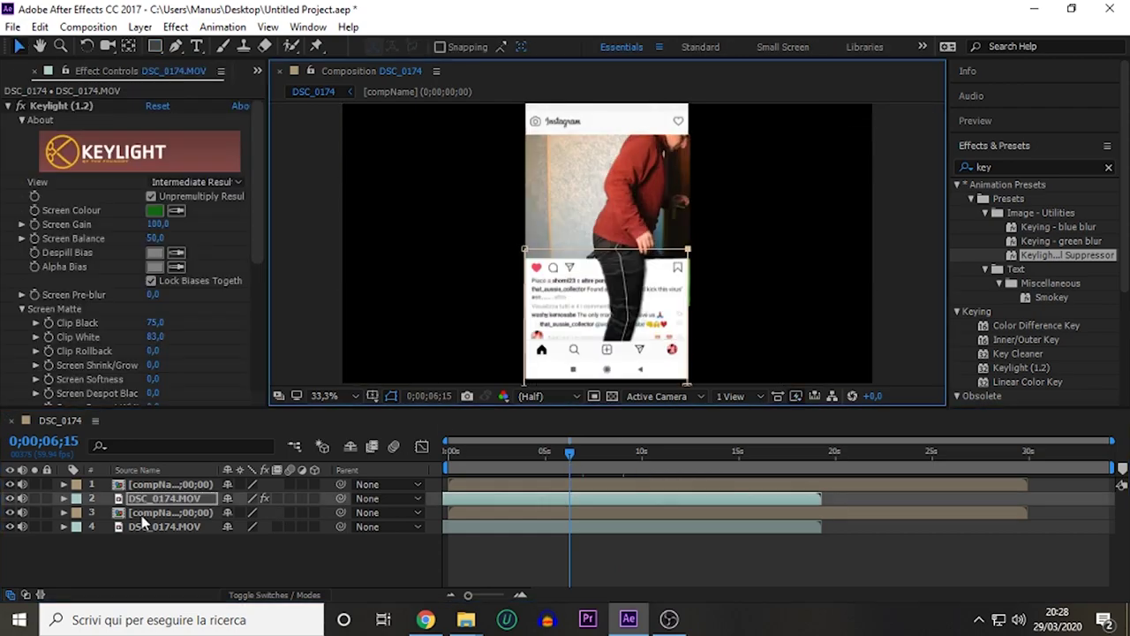
click(139, 512)
click(138, 498)
click(134, 513)
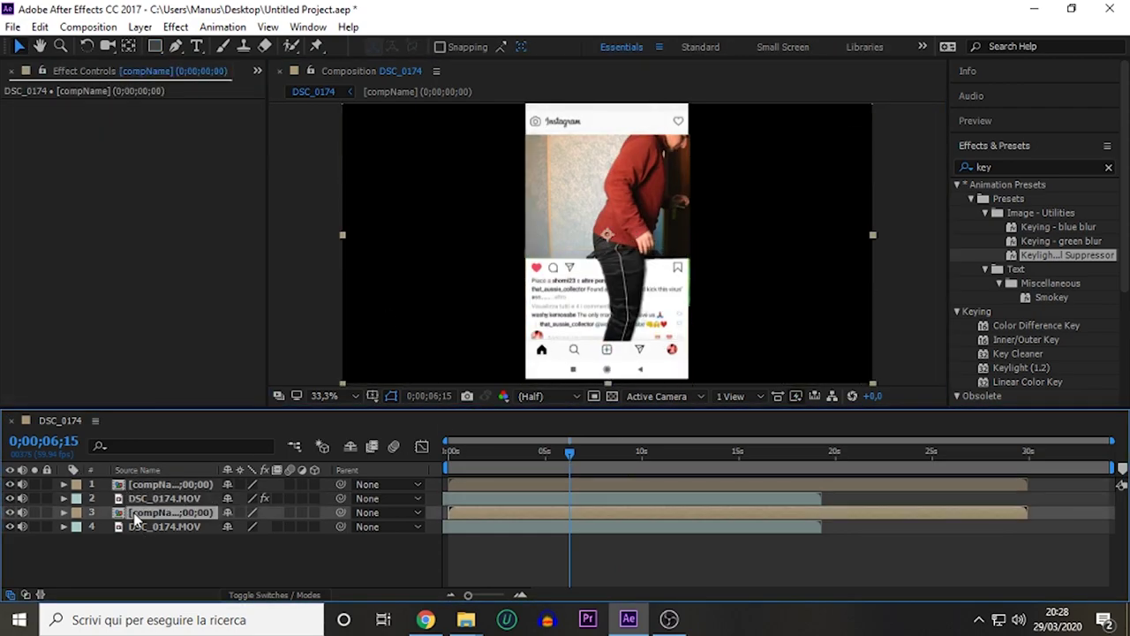
click(141, 526)
click(675, 287)
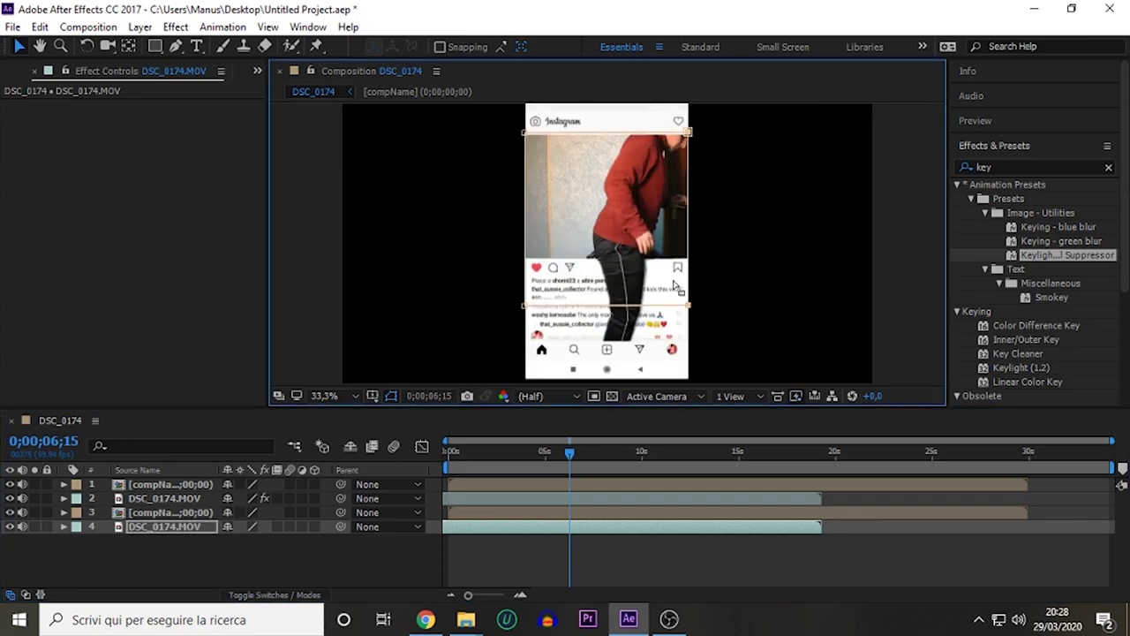
click(340, 570)
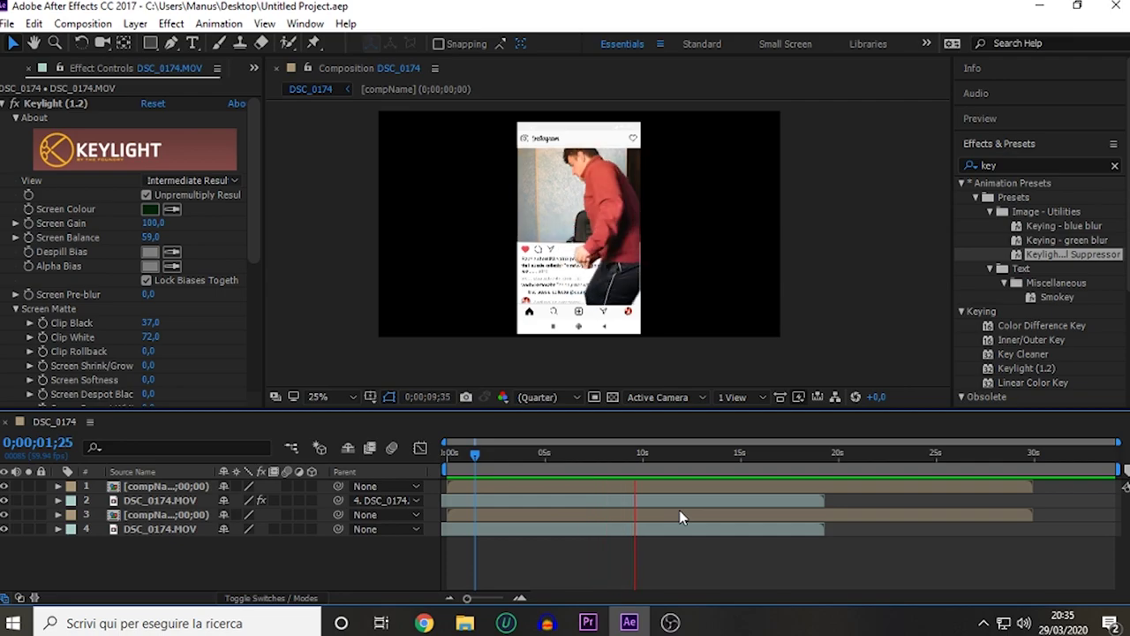
Preview and stop playback where the hand hits the heart.
click(688, 480)
scroll(527, 248, up, 2)
scroll(527, 248, up, 1)
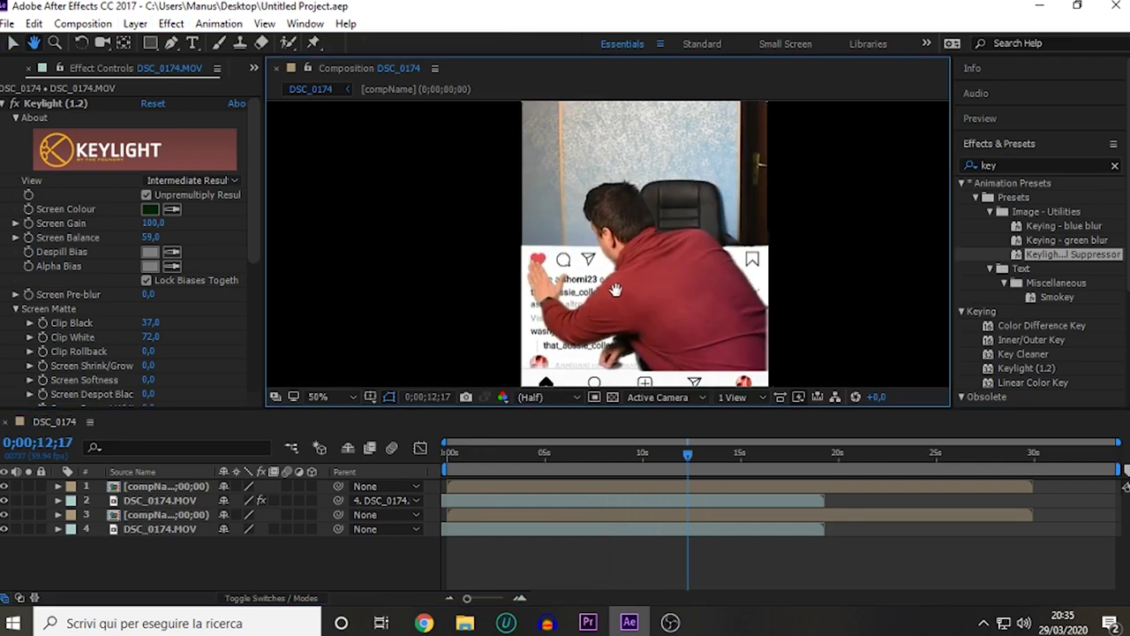
scroll(526, 247, up, 1)
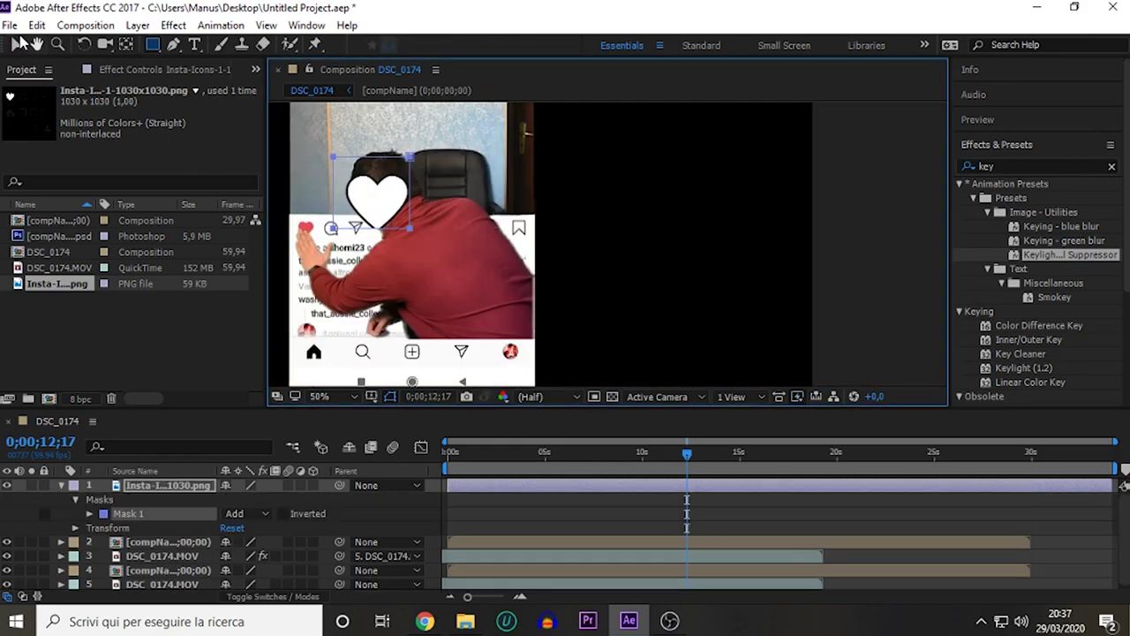
Move the heart image layer beneath the keyed person, shrink it, and place it on the like icon.
click(16, 42)
click(62, 486)
drag(168, 485, 167, 517)
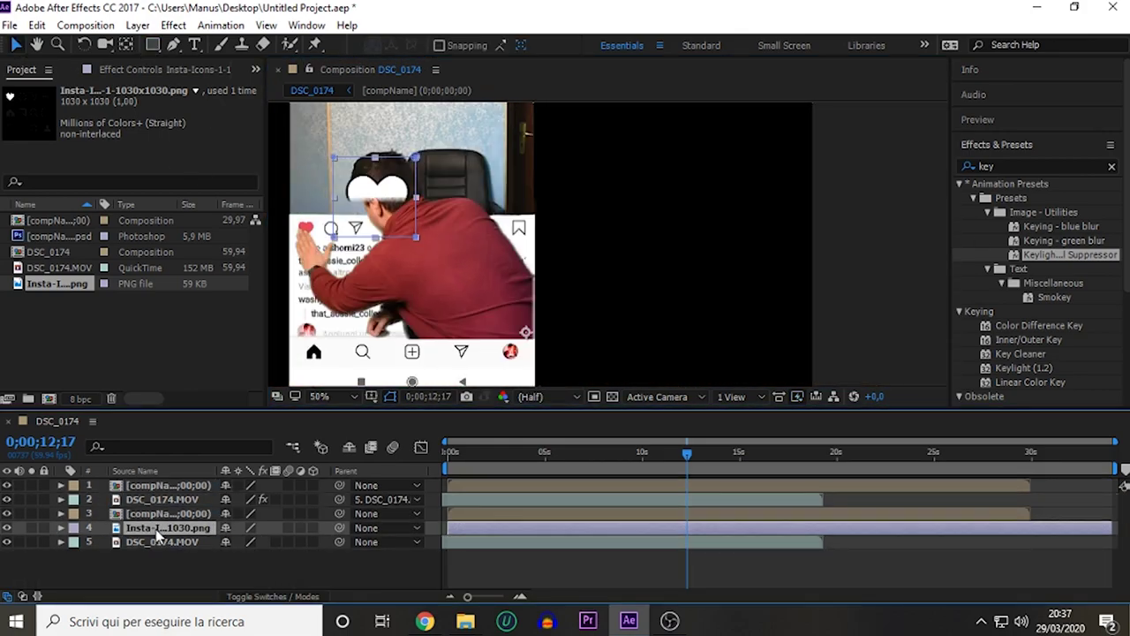
scroll(295, 255, up, 2)
scroll(296, 256, up, 1)
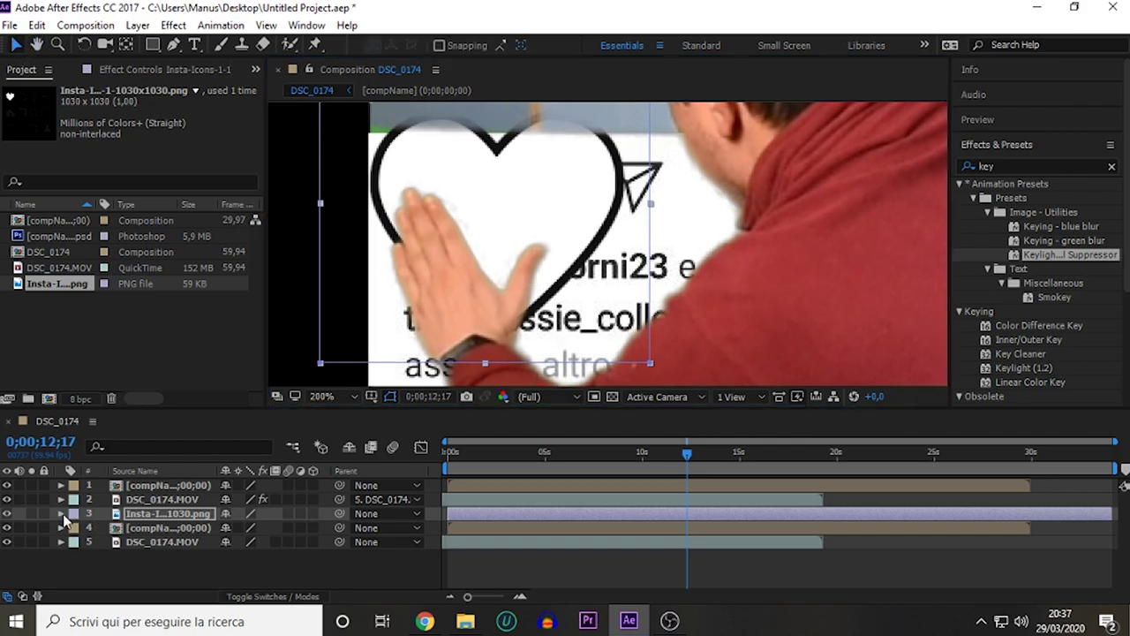
click(61, 513)
scroll(240, 552, down, 2)
drag(240, 552, 204, 552)
mouse_move(636, 291)
mouse_down()
mouse_move(583, 309)
mouse_move(436, 204)
mouse_up()
Refine the heart's scale from 25% to about 27% and centre it on the like icon.
click(243, 552)
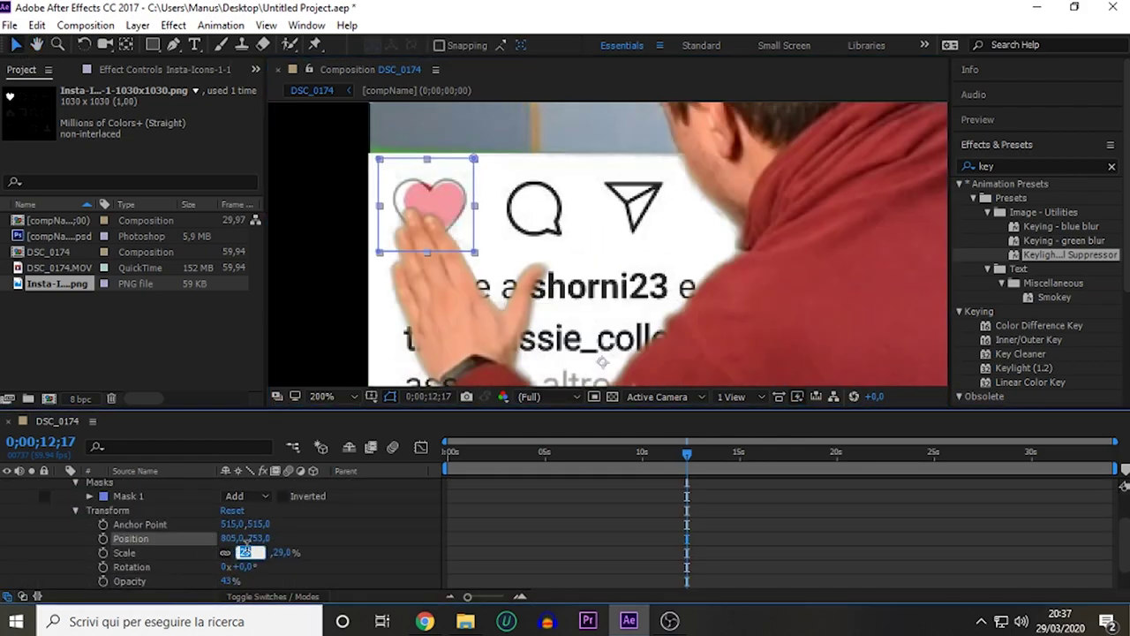
text(25)
key(Return)
scroll(567, 292, up, 1)
drag(567, 291, 690, 340)
mouse_move(450, 251)
mouse_down()
mouse_move(413, 218)
mouse_move(421, 232)
mouse_up()
key(Return)
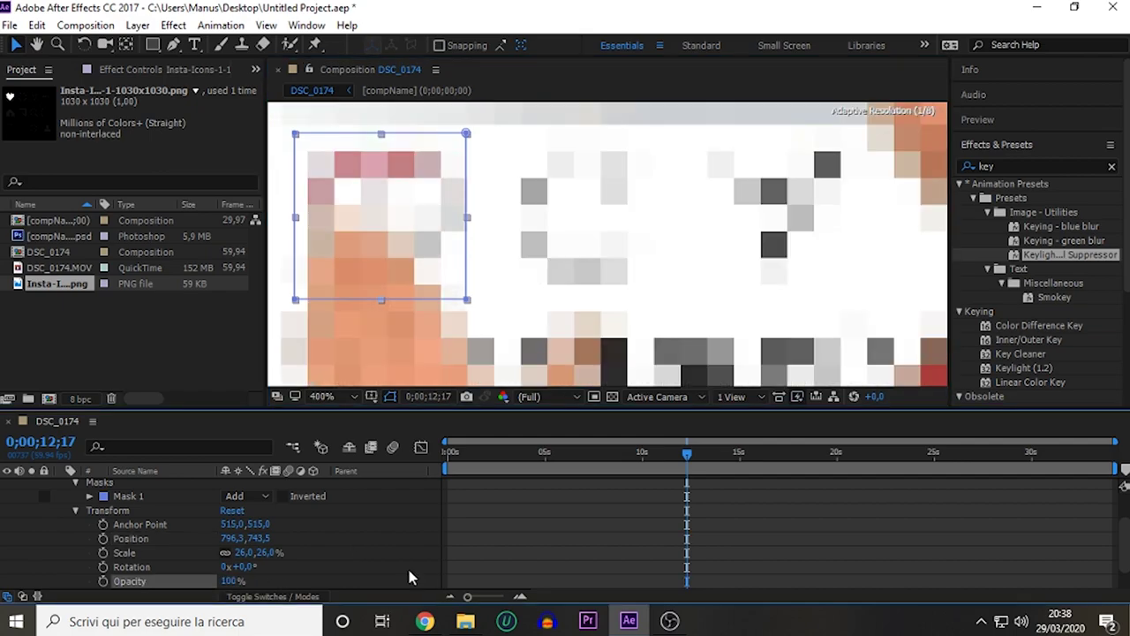
key(Return)
drag(415, 208, 424, 212)
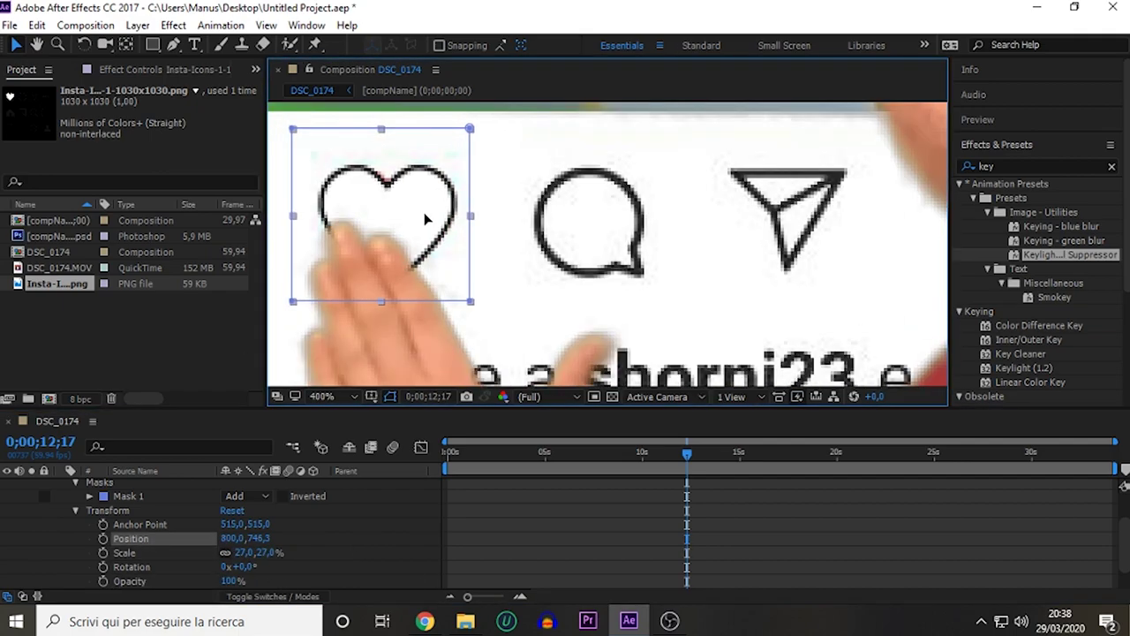
scroll(687, 239, down, 6)
scroll(619, 346, up, 2)
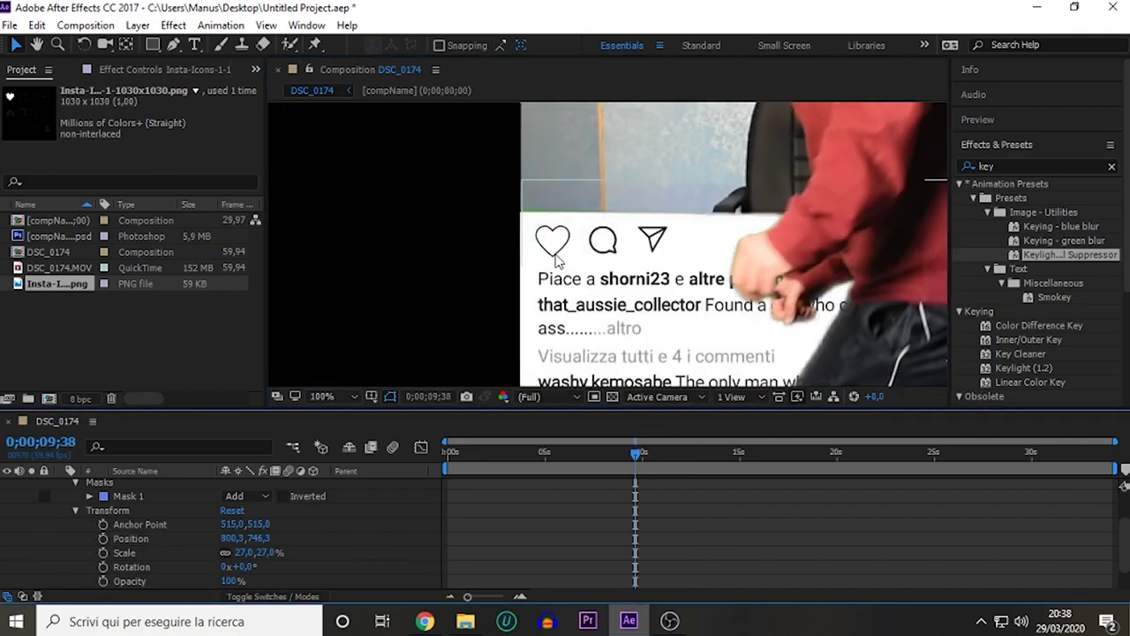
click(657, 449)
key(comma)
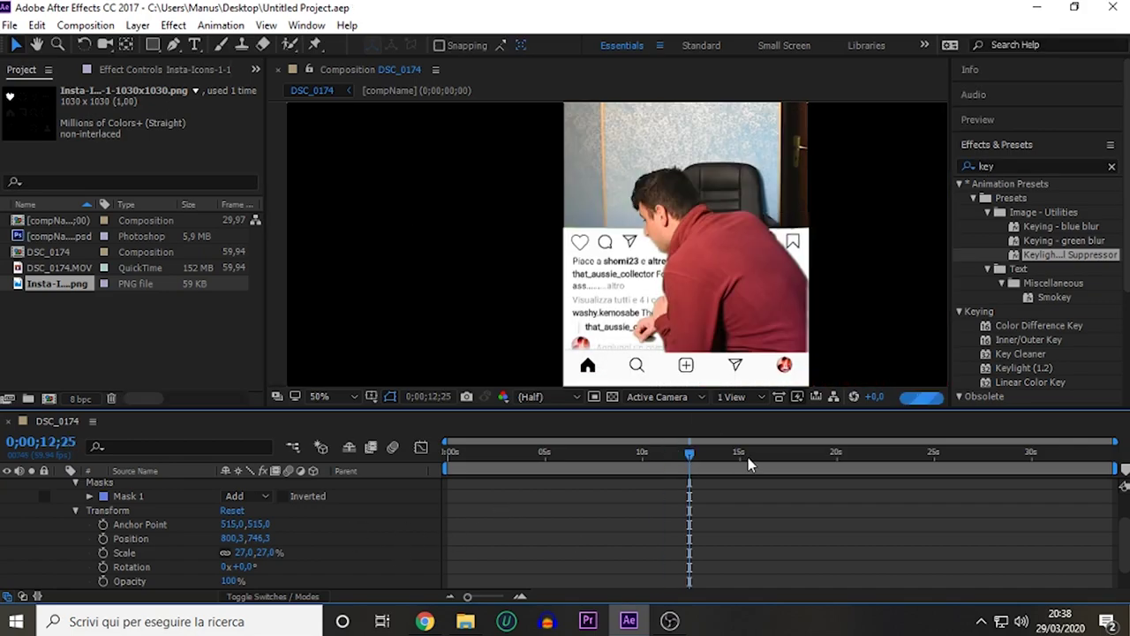
Keyframe the icons layer's opacity fade where the hand reaches the heart.
click(682, 452)
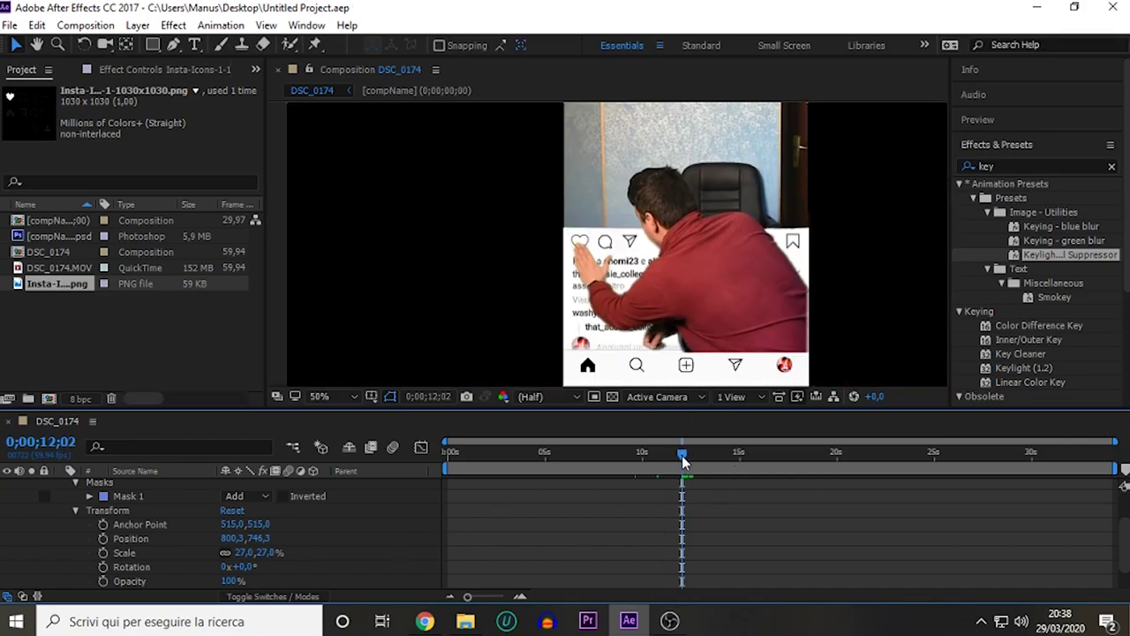
text(1)
key(Return)
key(equal)
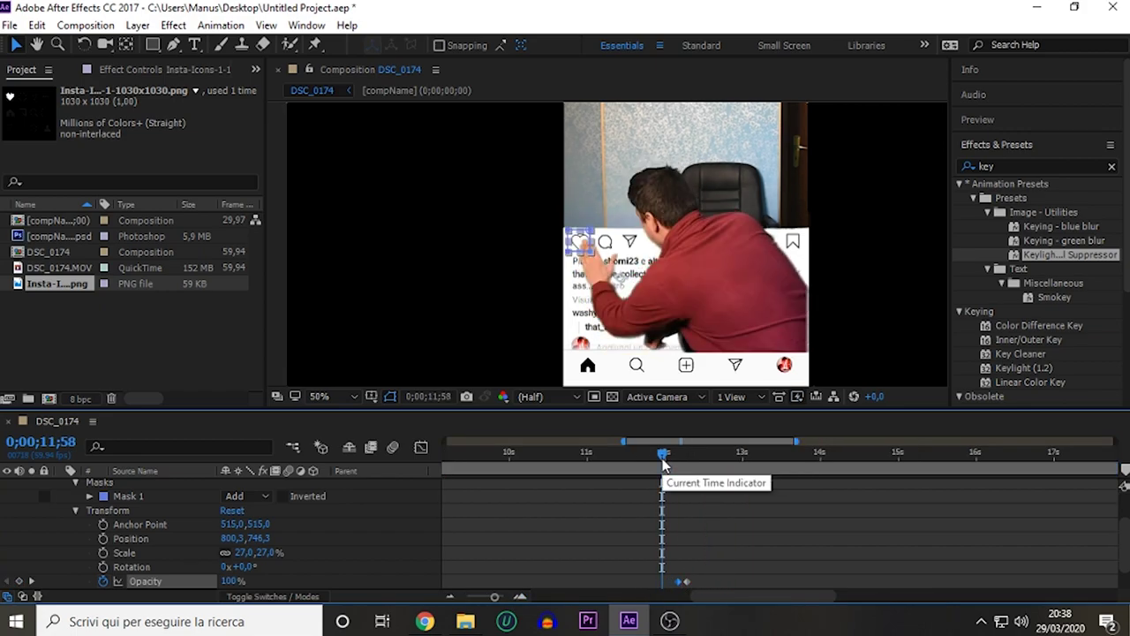
click(693, 455)
key(u)
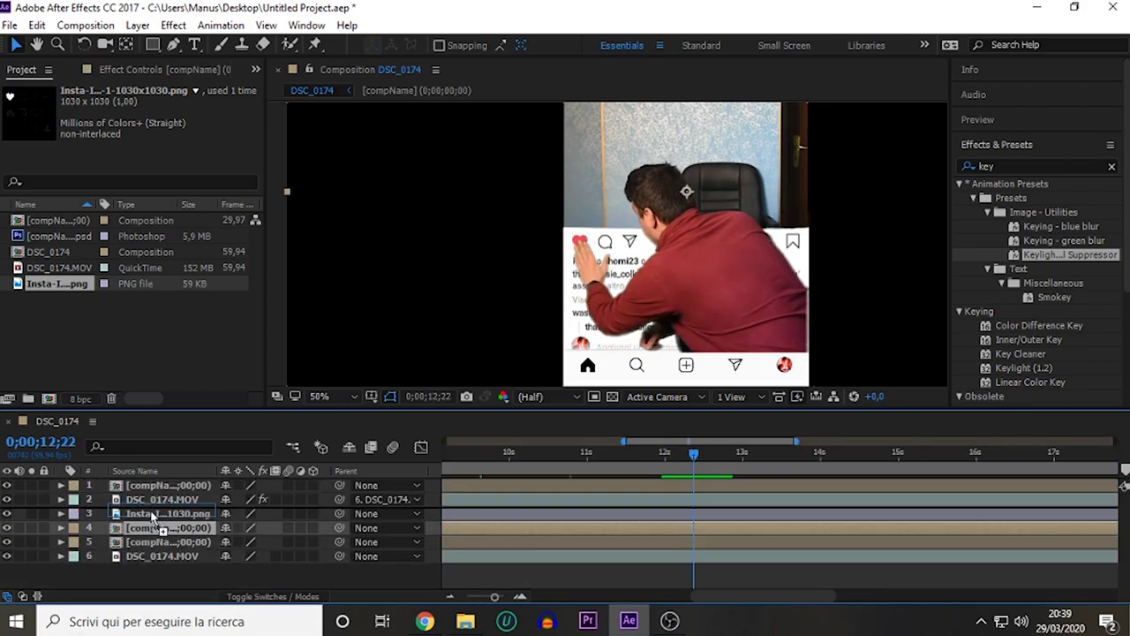
Set opacity and scale keyframes on the red heart layer at the tap moment.
click(159, 513)
click(61, 513)
click(75, 551)
key(slash)
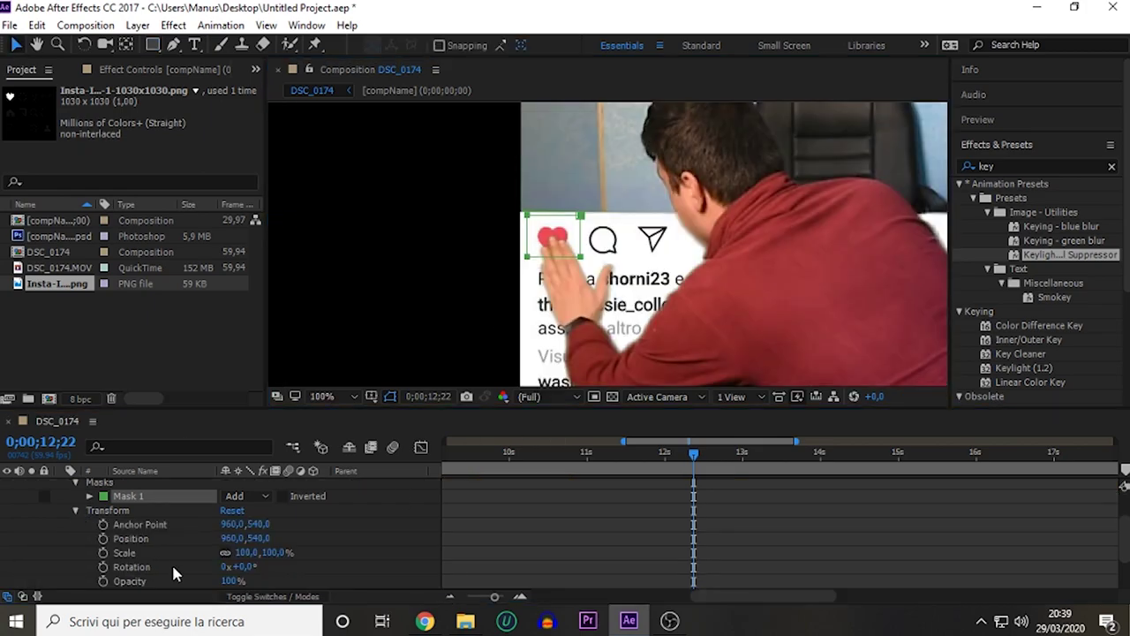
click(685, 455)
click(104, 581)
key(Page_Up)
key(Page_Up)
key(Page_Up)
click(103, 553)
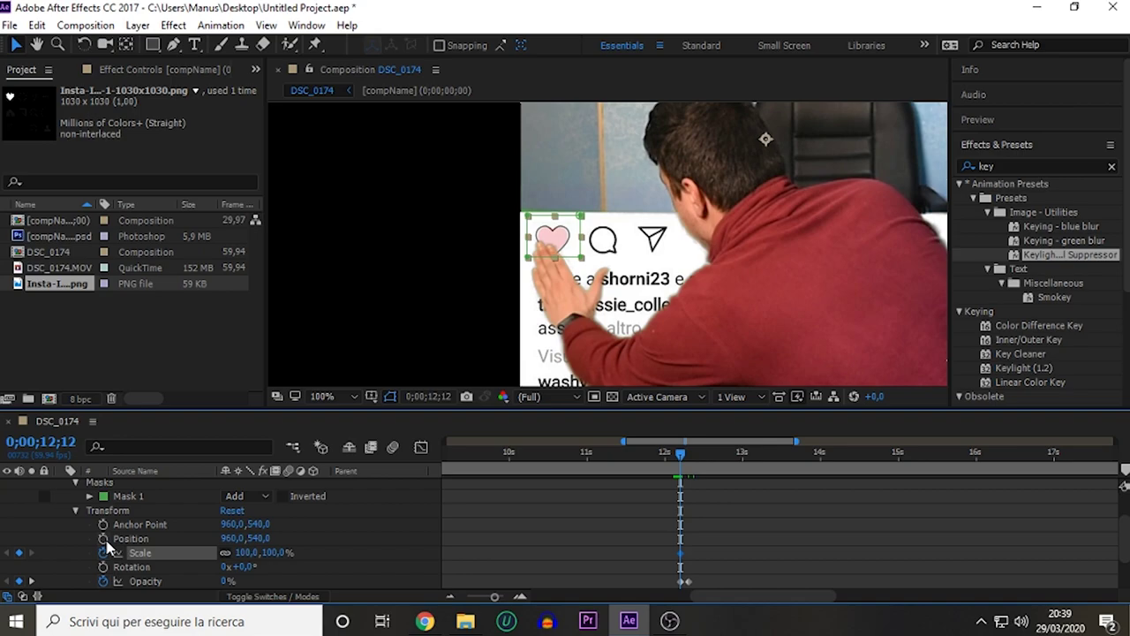
Pop the red heart's scale to 112% a few frames later and nudge it over the like icon.
click(521, 598)
drag(680, 452, 696, 452)
drag(241, 552, 256, 552)
key(period)
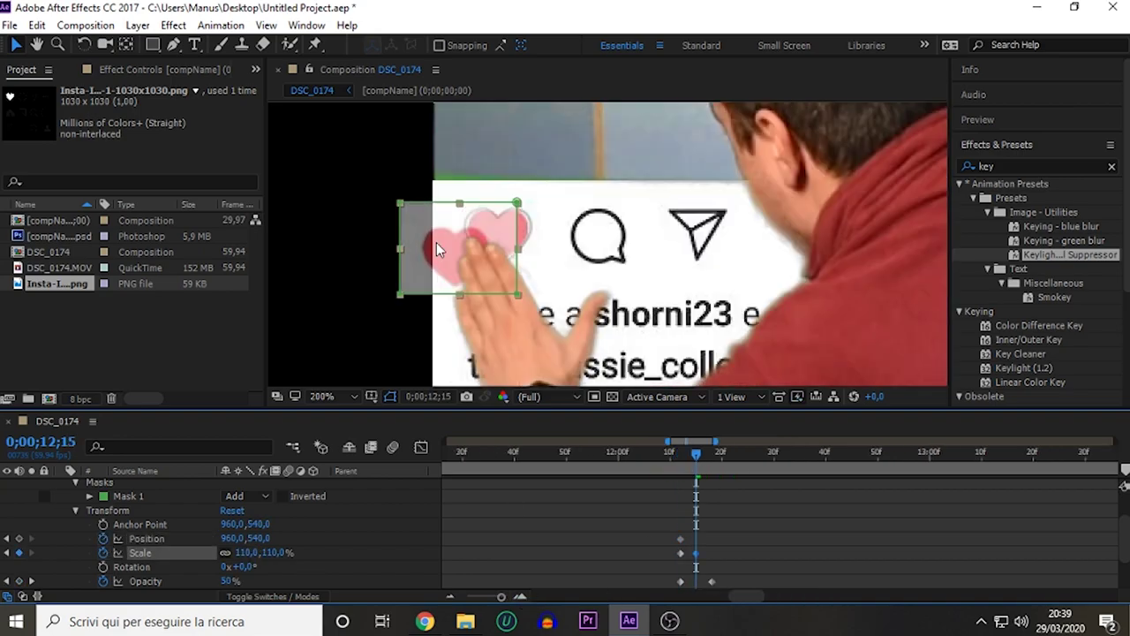
key(ctrl+z)
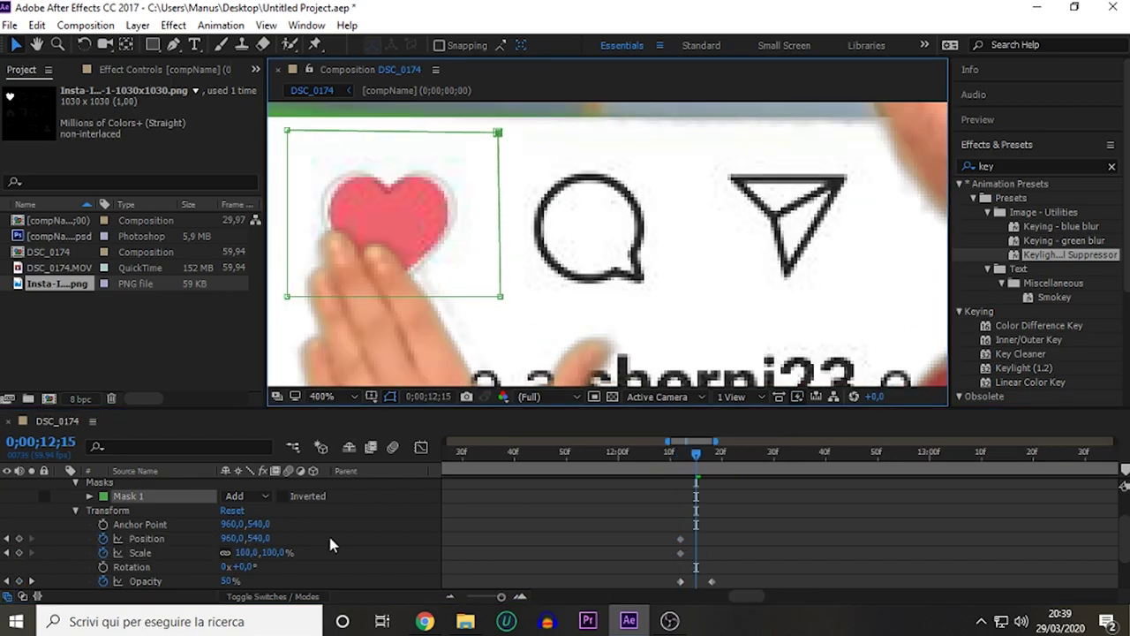
drag(252, 552, 274, 552)
drag(495, 231, 503, 234)
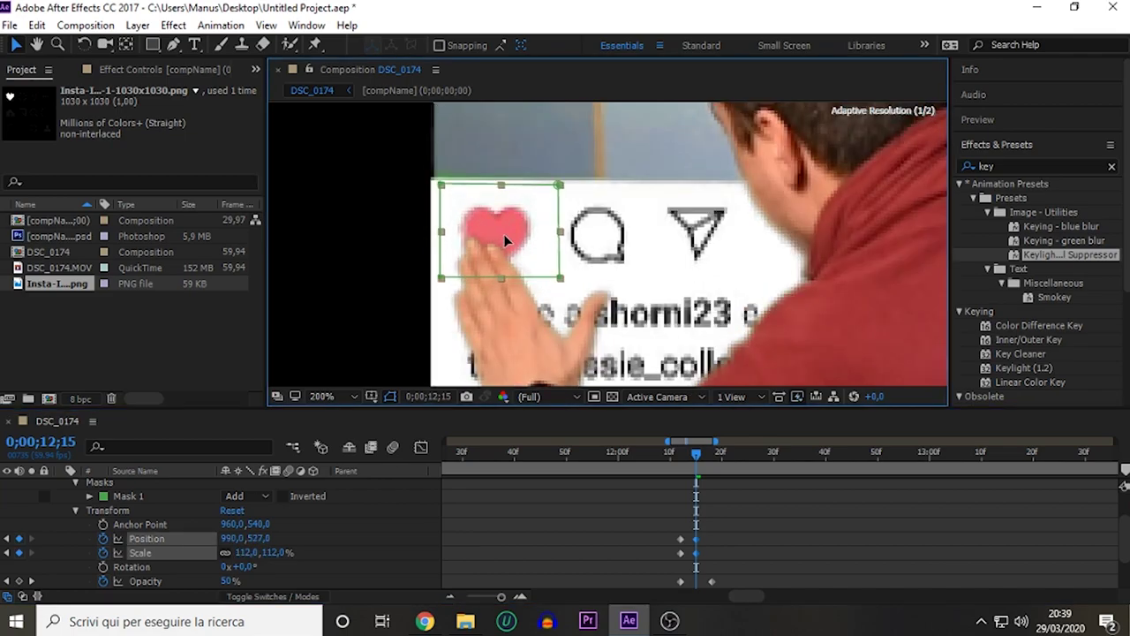
key(space)
Spread the heart keyframes further apart and add the green-screen like-button clip on top.
key(comma)
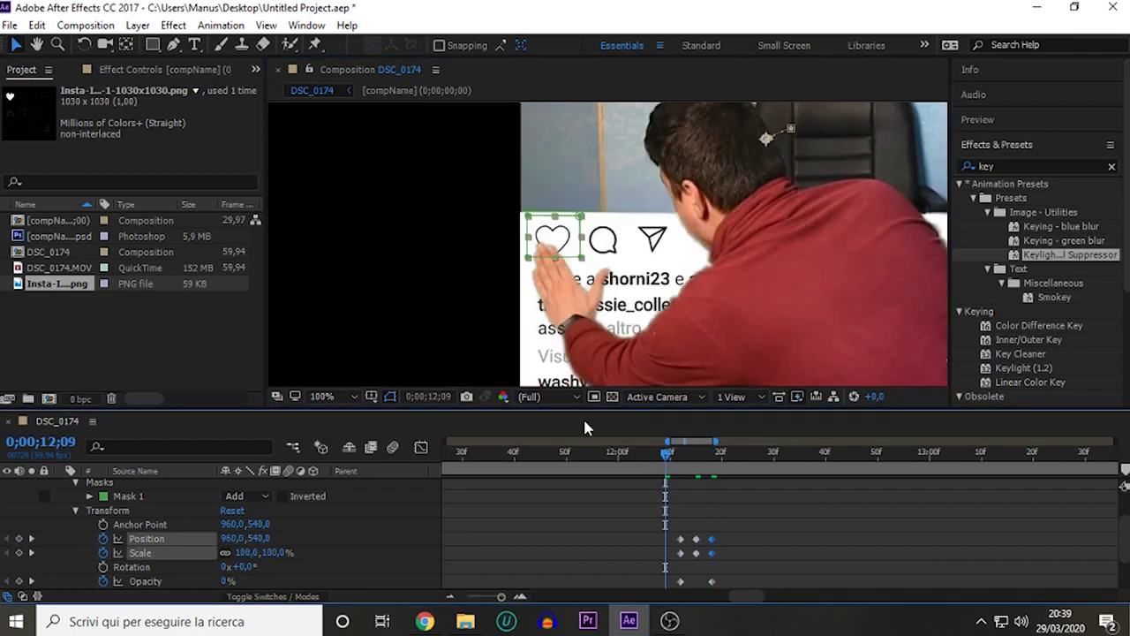
click(684, 464)
key(comma)
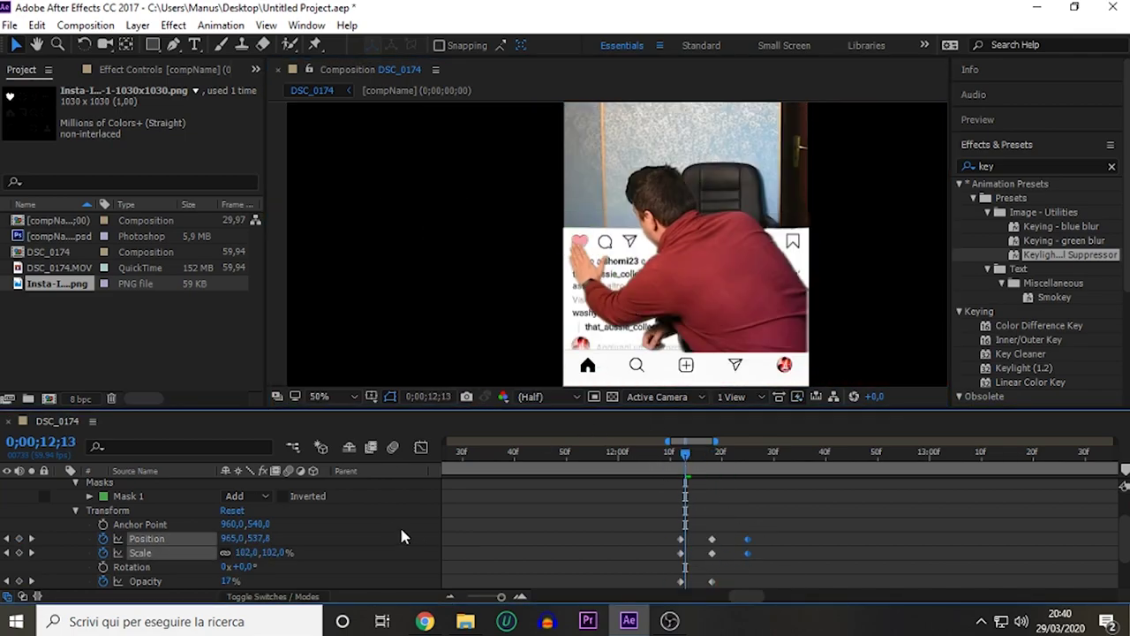
drag(726, 552, 747, 553)
mouse_move(703, 518)
mouse_down()
mouse_move(720, 555)
mouse_move(779, 554)
mouse_up()
click(676, 459)
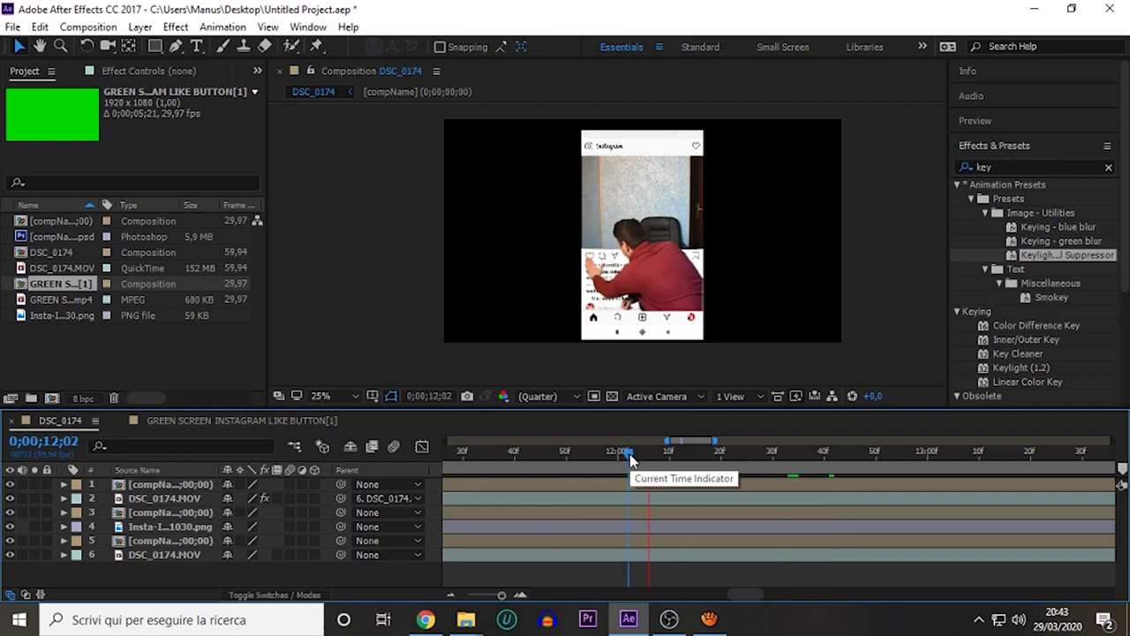
drag(60, 284, 667, 311)
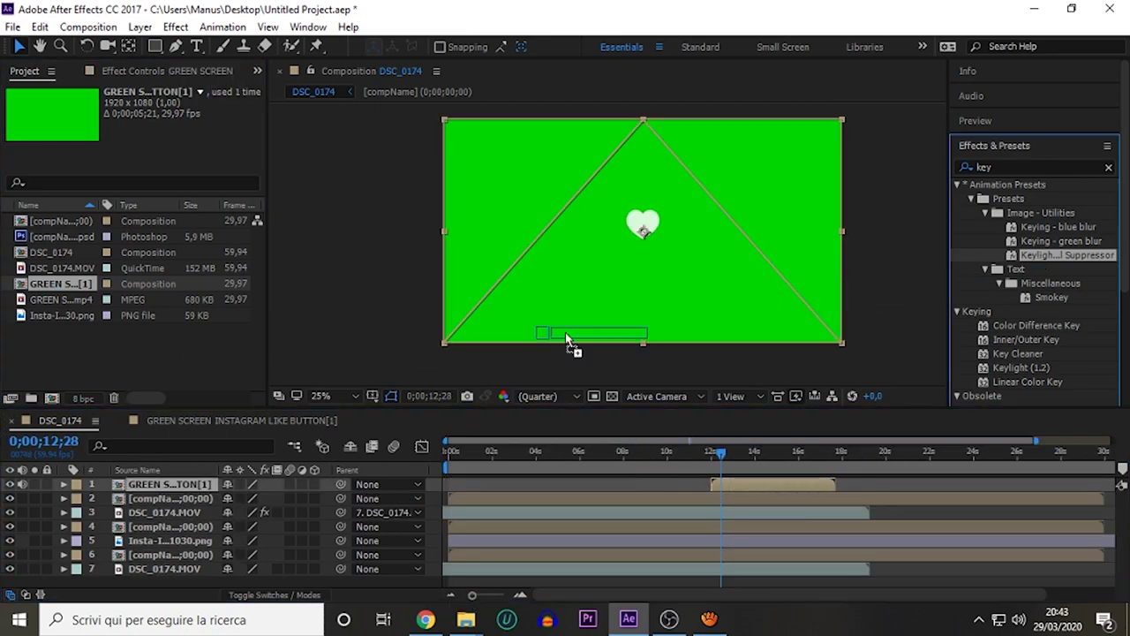
Key the like-button clip, move it beneath the post layers, and raise it in frame.
double_click(1067, 255)
click(22, 270)
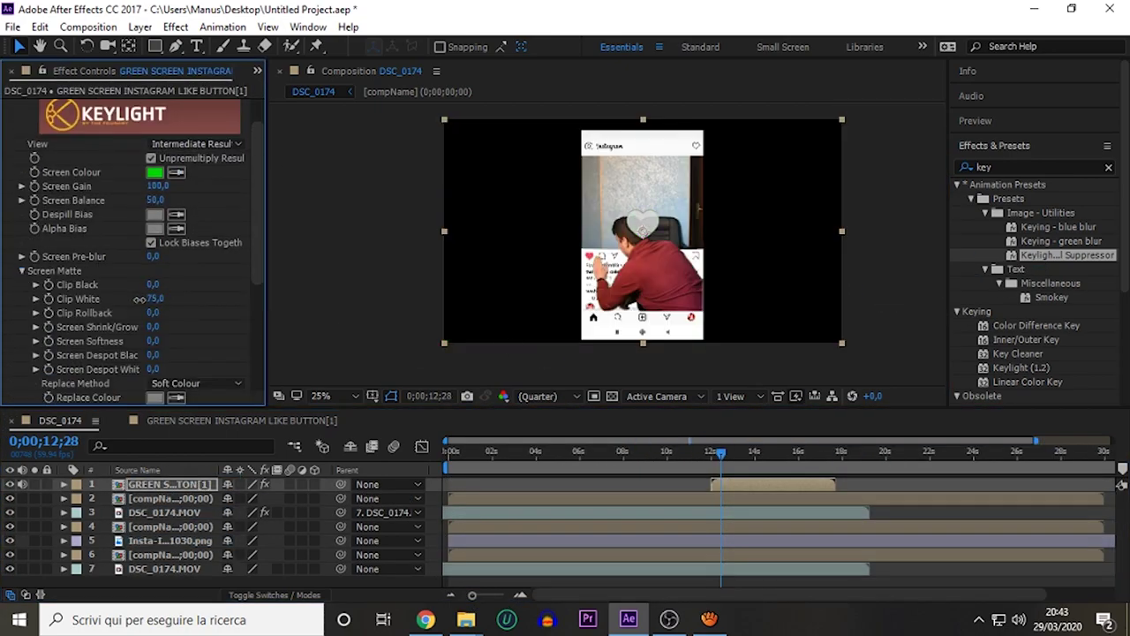
drag(168, 484, 168, 549)
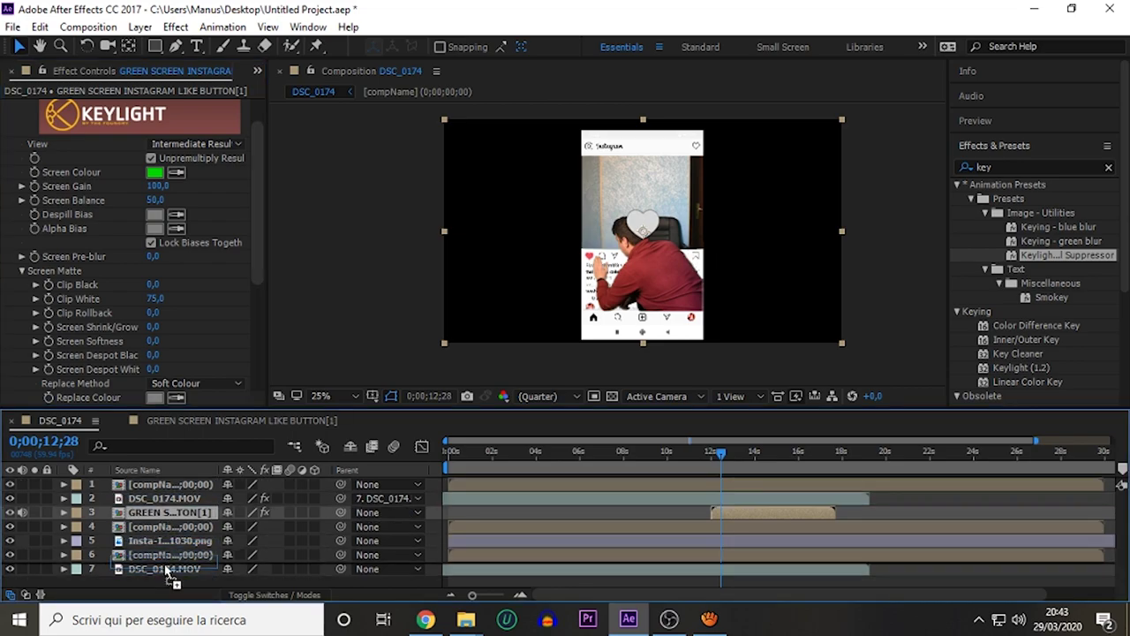
drag(460, 327, 454, 302)
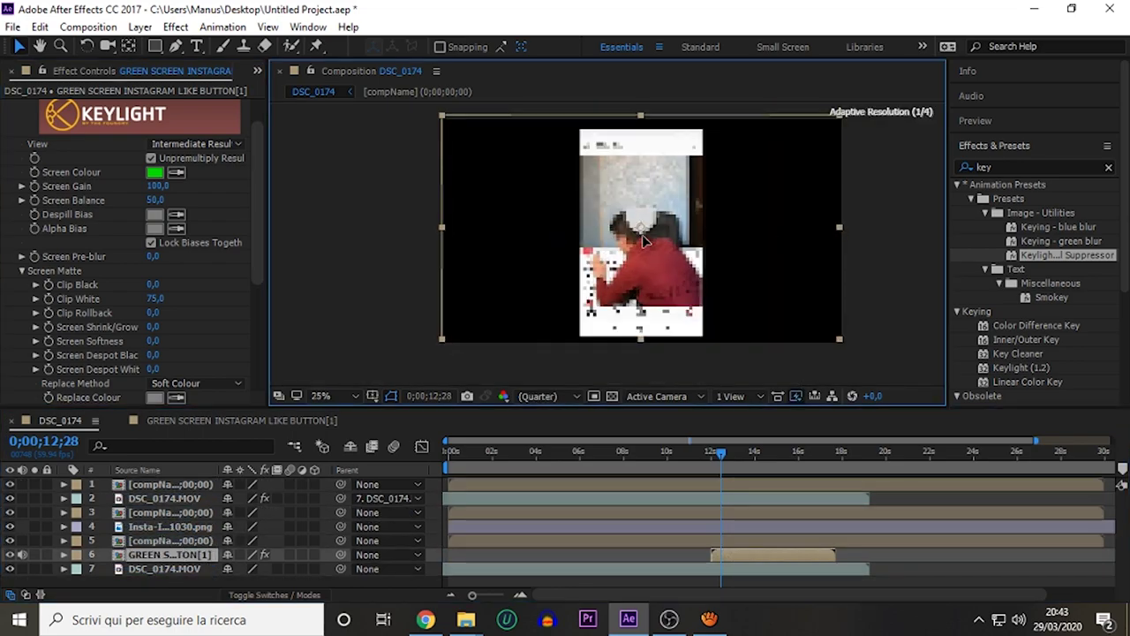
click(393, 278)
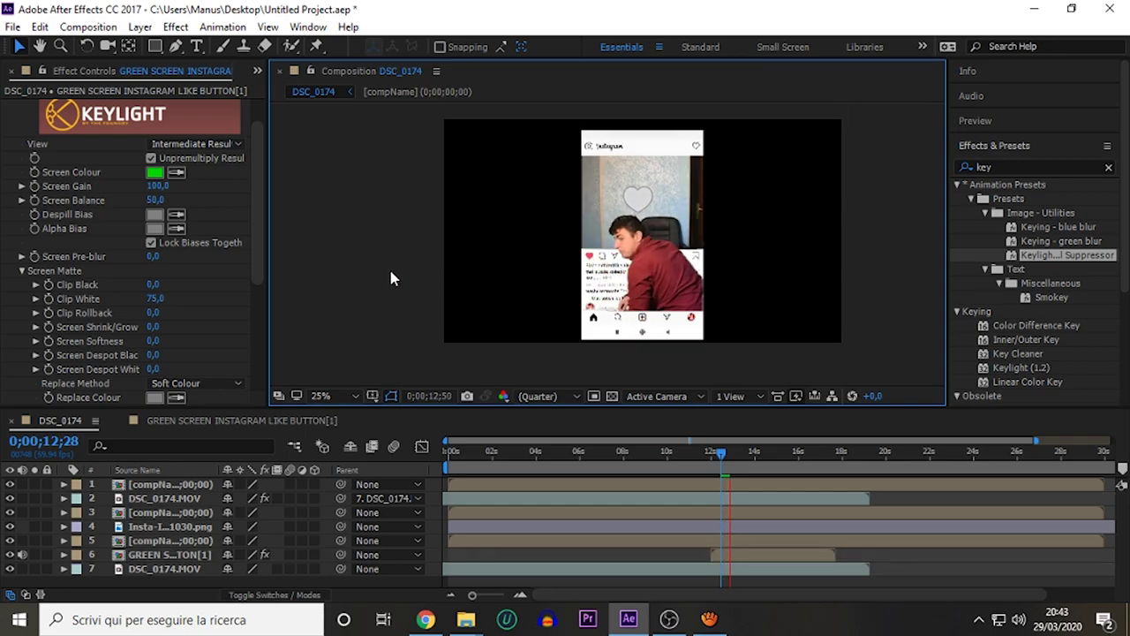
Remove the like-button clip's existing keying effects.
click(699, 455)
drag(698, 454, 721, 456)
key(period)
key(period)
click(141, 556)
scroll(52, 376, down, 5)
scroll(52, 377, up, 10)
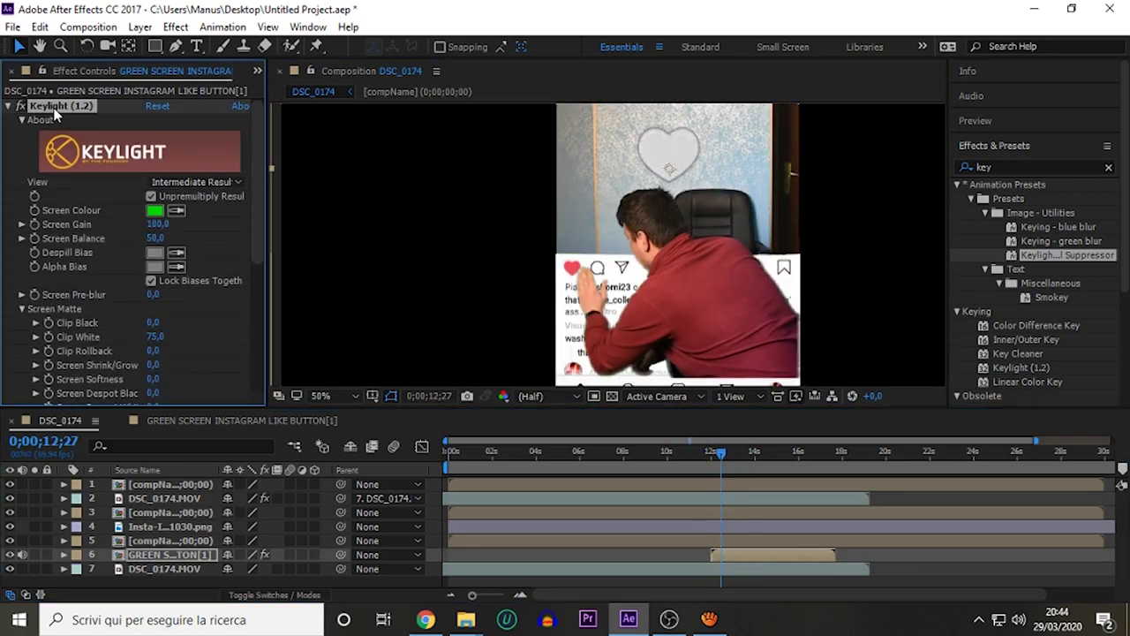
key(e)
scroll(133, 247, down, 3)
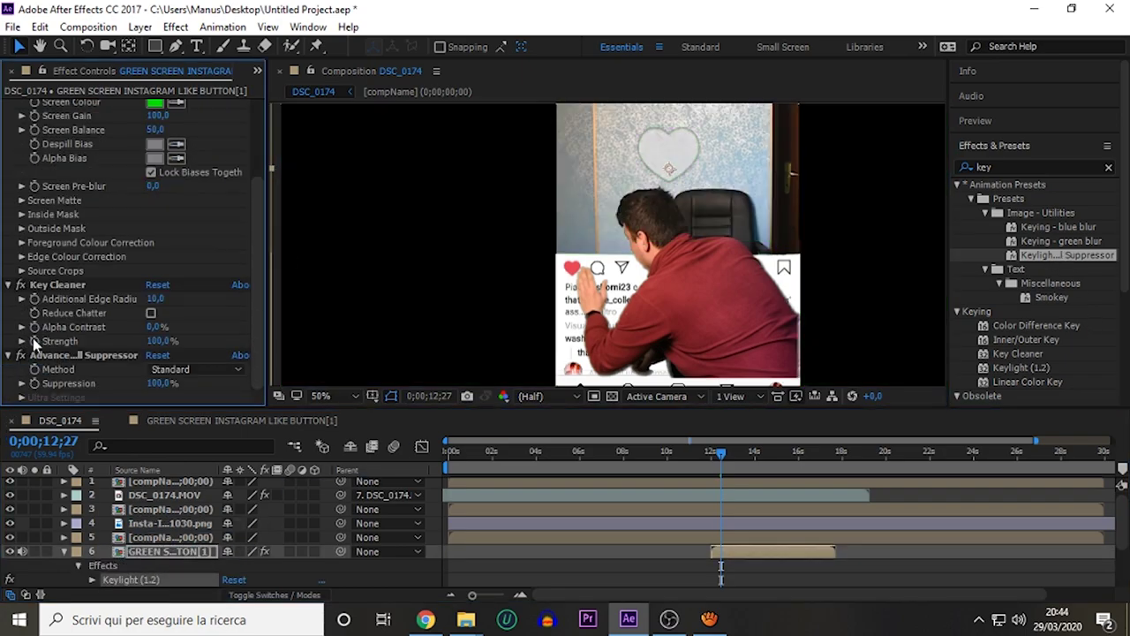
scroll(132, 238, up, 1)
click(133, 236)
key(Delete)
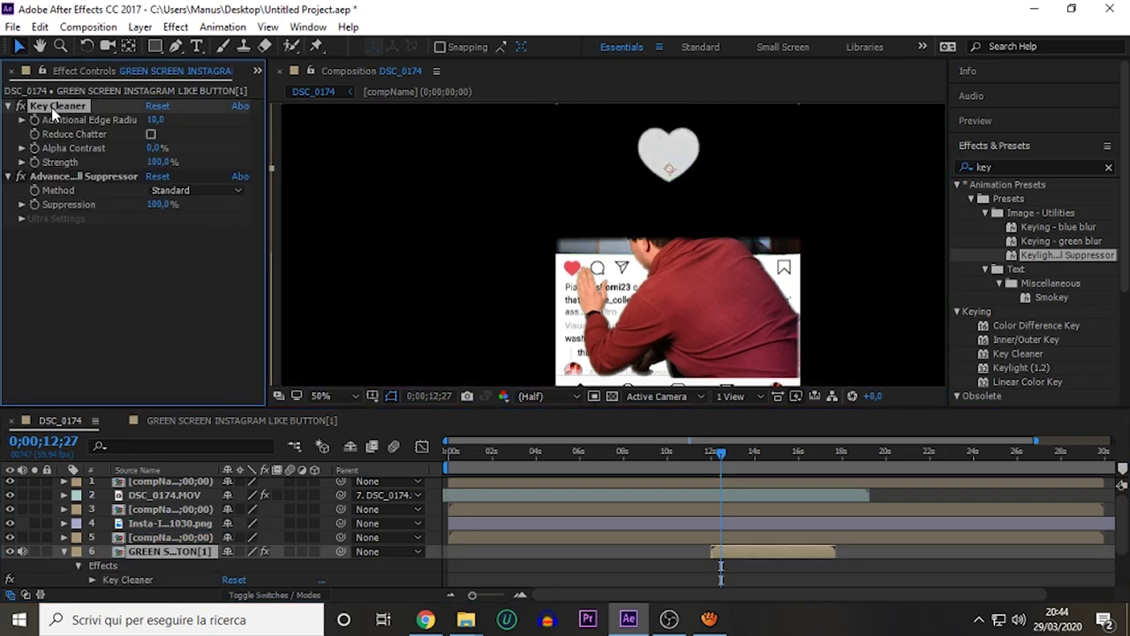
key(Delete)
key(Delete)
Try Color Key, then replace it with Keylight (1.2) on the like-button clip.
scroll(1020, 353, down, 1)
click(1013, 375)
drag(175, 554, 175, 553)
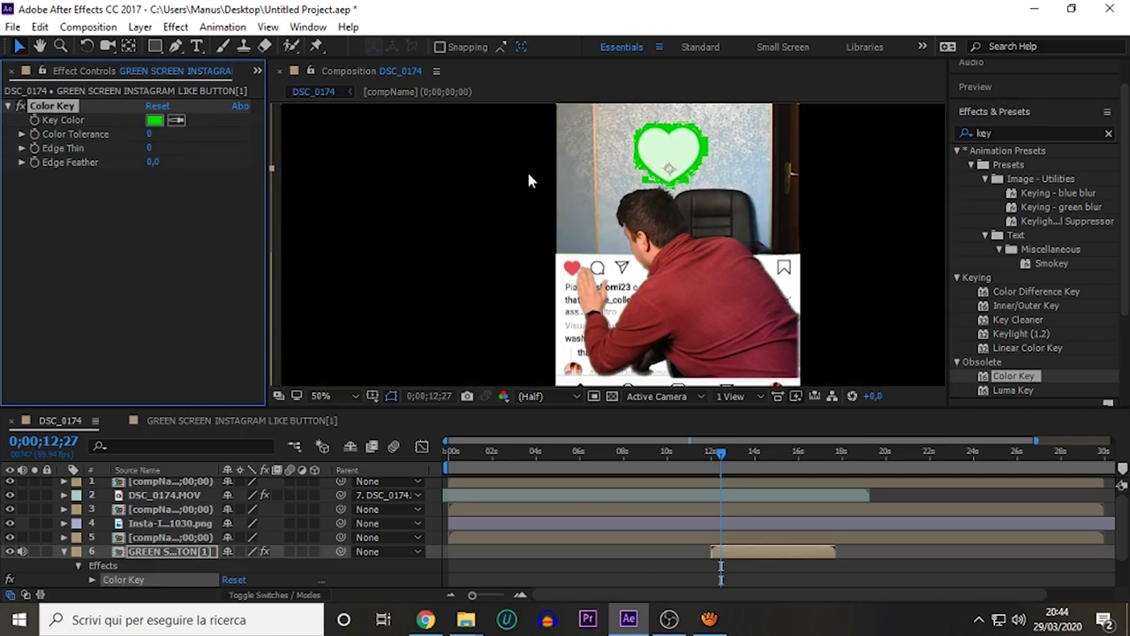
key(Delete)
drag(1022, 334, 175, 551)
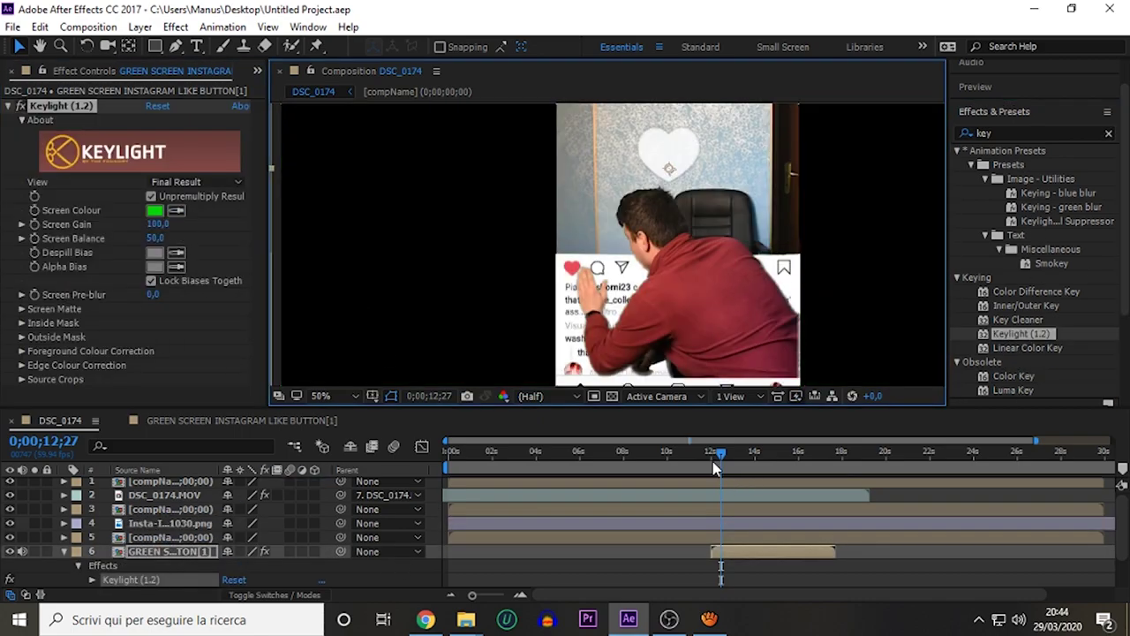
Play back the heart tap and select the DSC_0174.MOV person clip.
click(711, 457)
key(space)
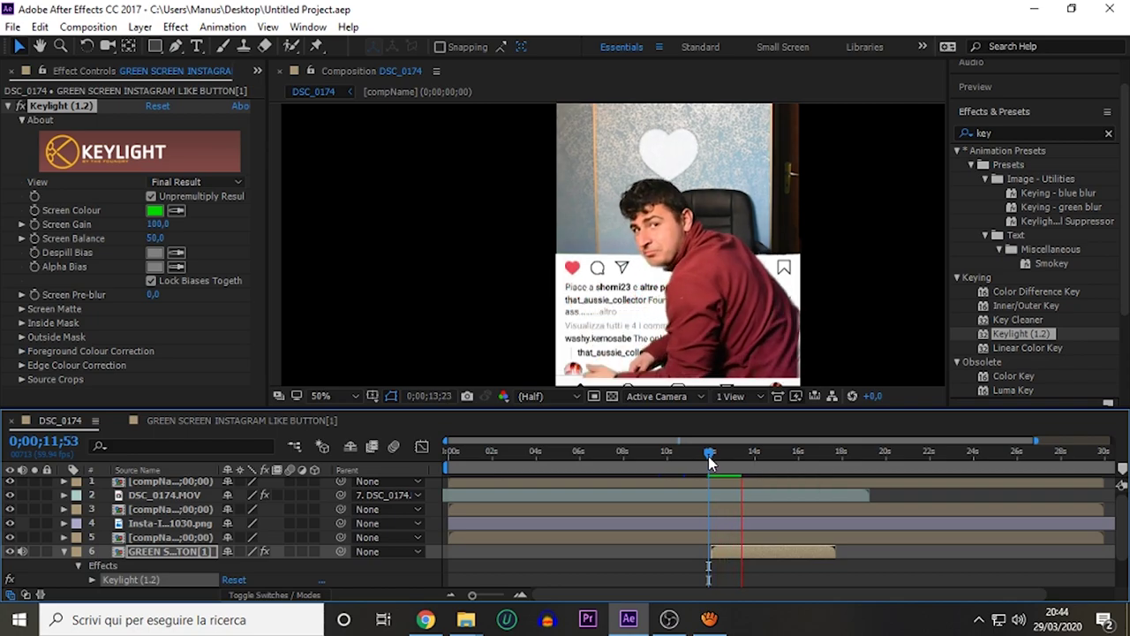
click(64, 551)
click(152, 570)
Duplicate DSC_0174.MOV above the like layer and apply the Keylight + Spill Suppressor preset.
key(ctrl+d)
drag(151, 572, 152, 557)
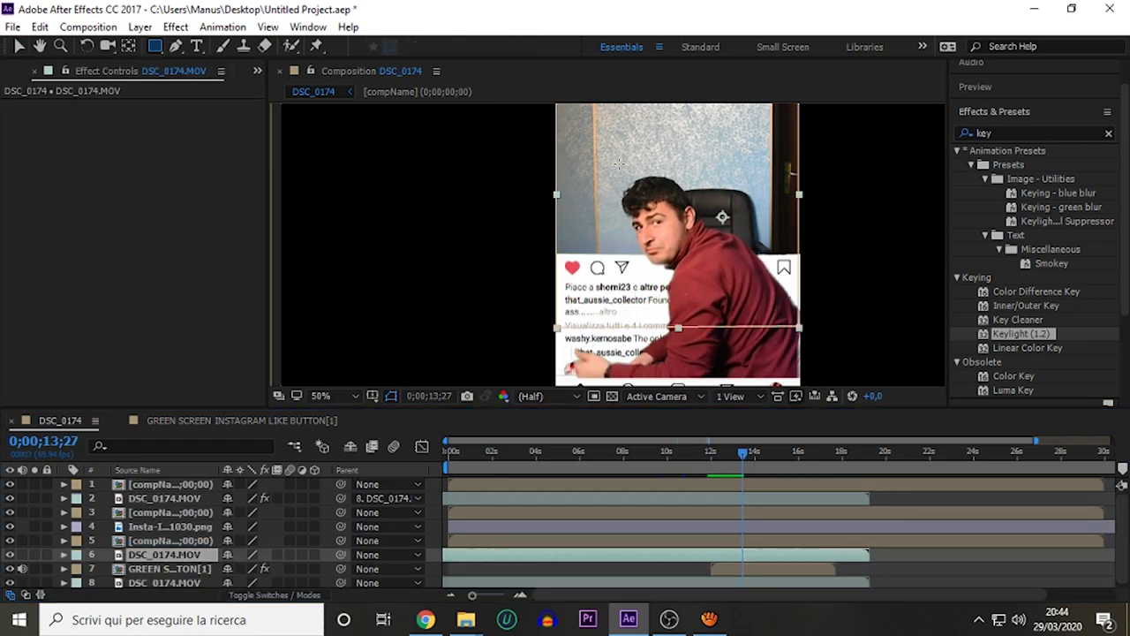
drag(624, 167, 694, 190)
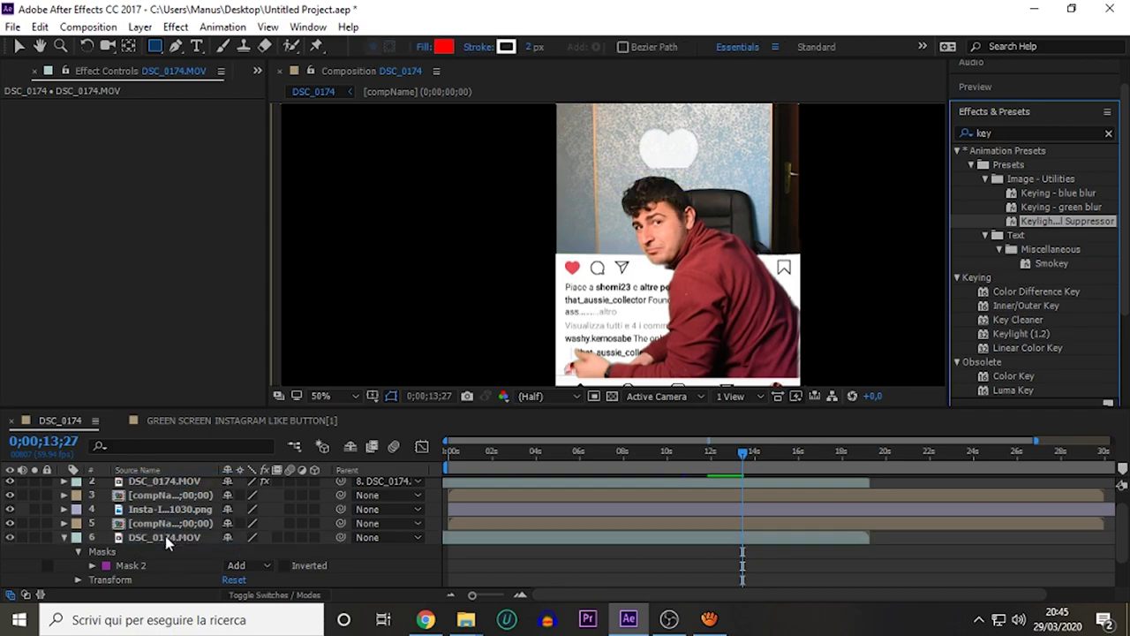
drag(1047, 227, 594, 537)
scroll(706, 238, up, 2)
Raise the copy's Screen Matte Clip Black to 42.
click(17, 46)
scroll(153, 252, down, 2)
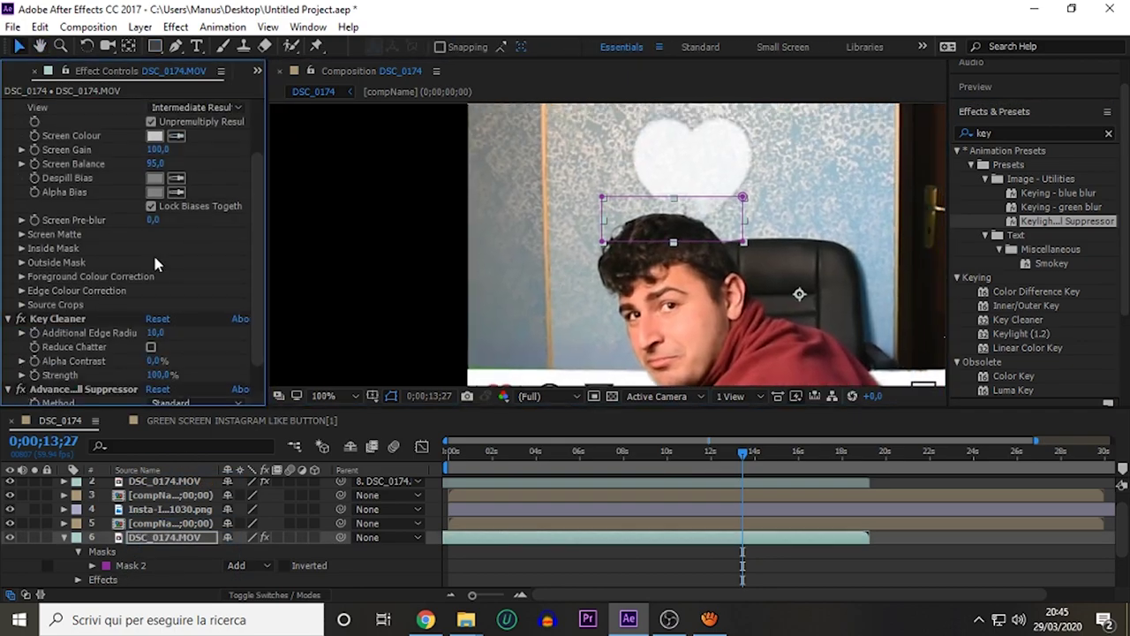
click(21, 234)
drag(155, 248, 399, 501)
Replace the rectangular mask with a Pen mask drawn around the head.
key(comma)
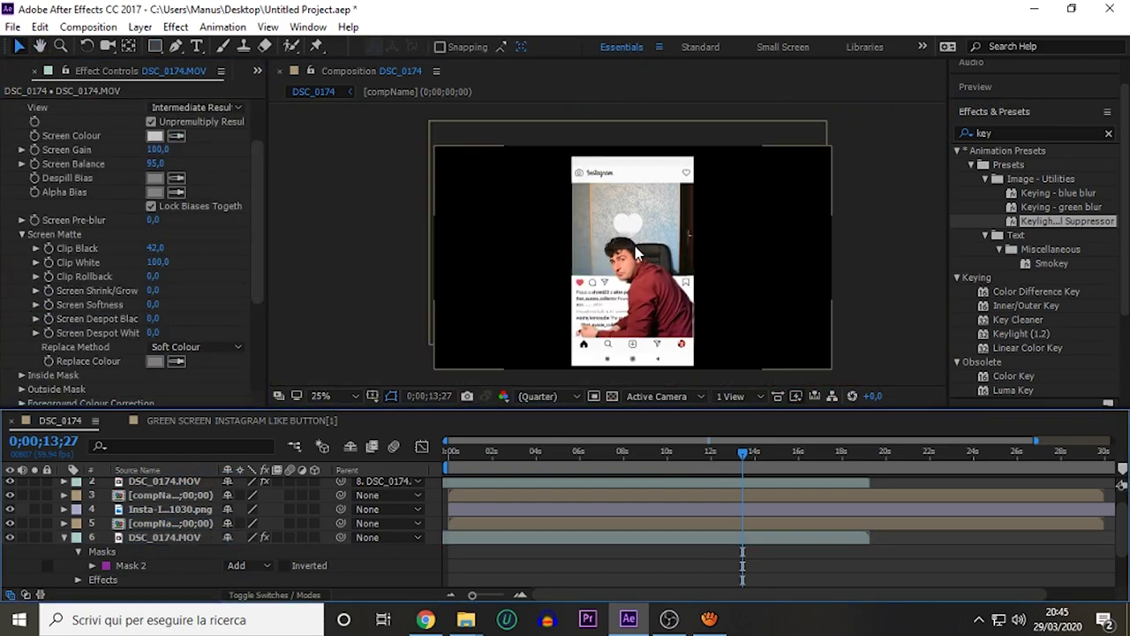
key(g)
scroll(619, 256, up, 4)
click(574, 256)
click(618, 250)
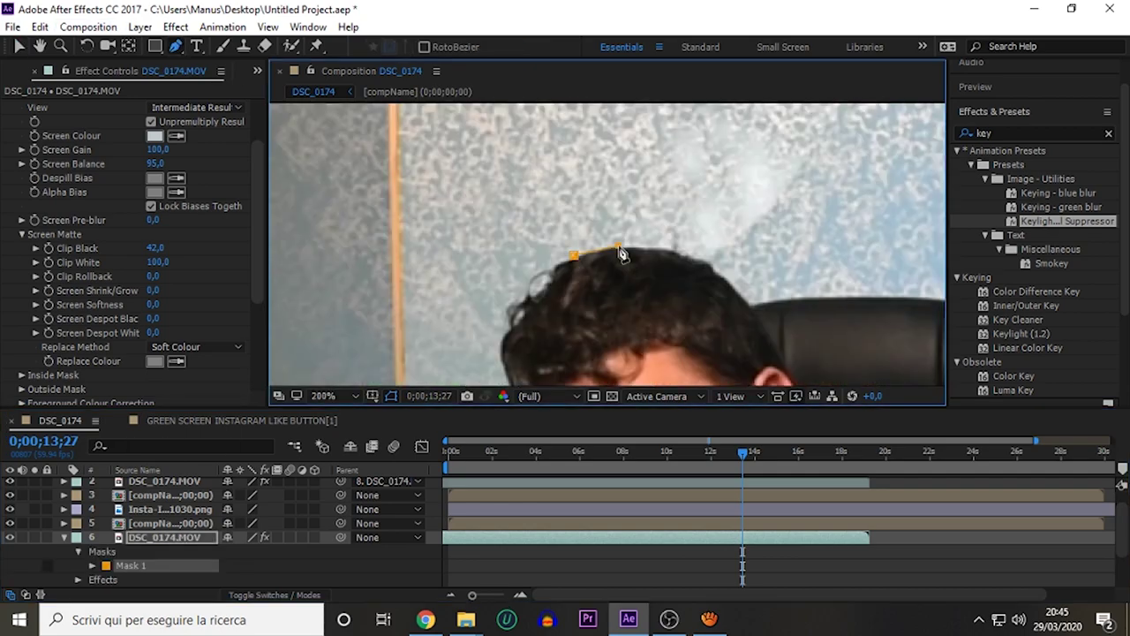
click(574, 256)
key(comma)
key(v)
Set the head mask at 13;08 on the duplicate layer and save the project.
click(92, 565)
click(735, 451)
key(comma)
key(ctrl+s)
Play back and zoom in on the head to check the mask keeps the hair in front of the heart.
key(space)
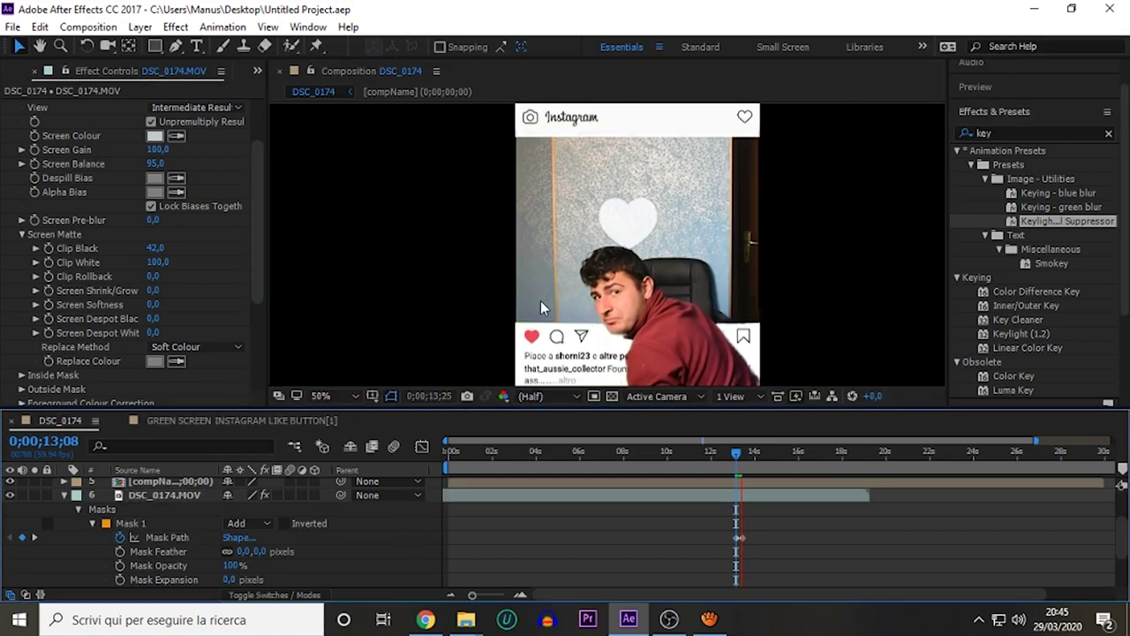
click(536, 298)
key(period)
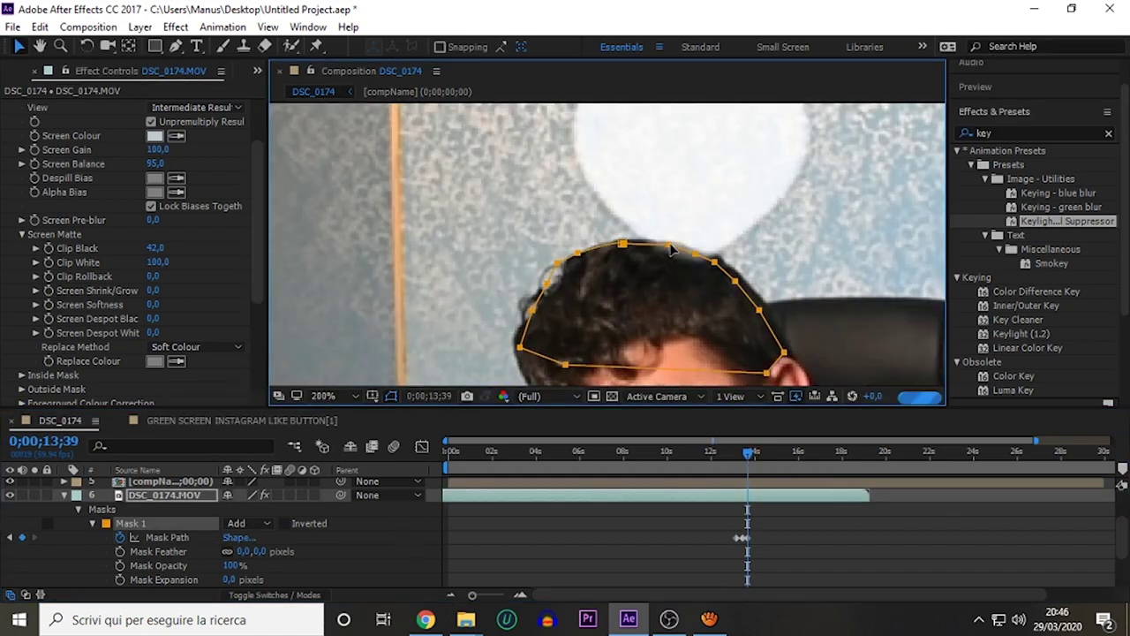
key(comma)
key(space)
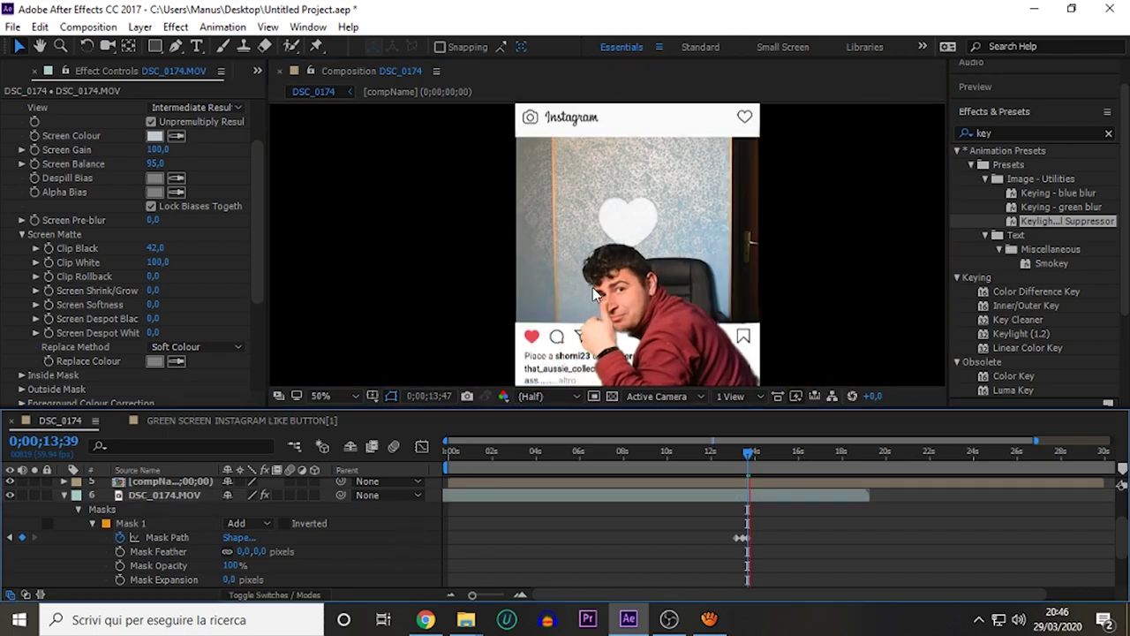
click(976, 86)
click(1013, 143)
key(period)
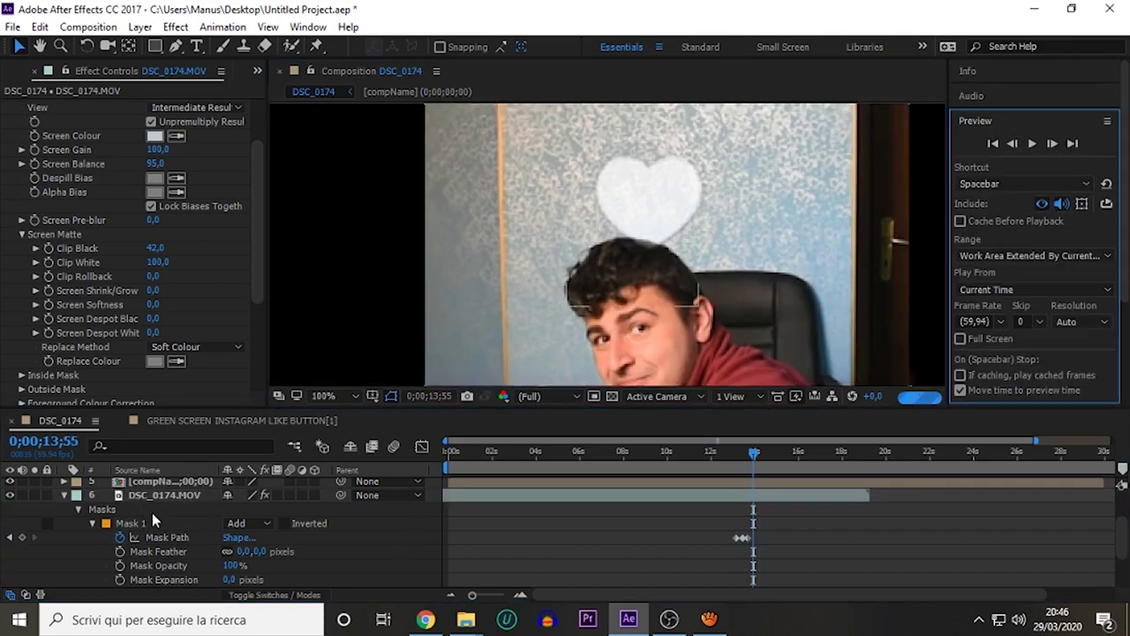
key(period)
key(comma)
key(Page_Down)
key(Page_Down)
key(Page_Down)
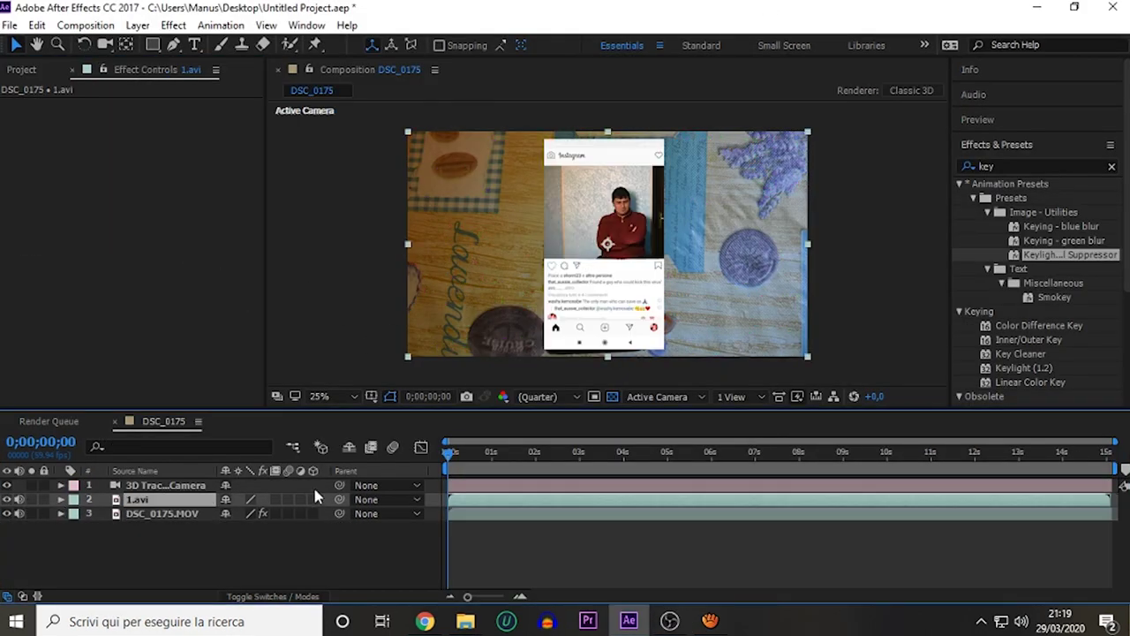
Enlarge the 1.avi Instagram video to about 385% and position it over the phone screen.
key(space)
click(61, 499)
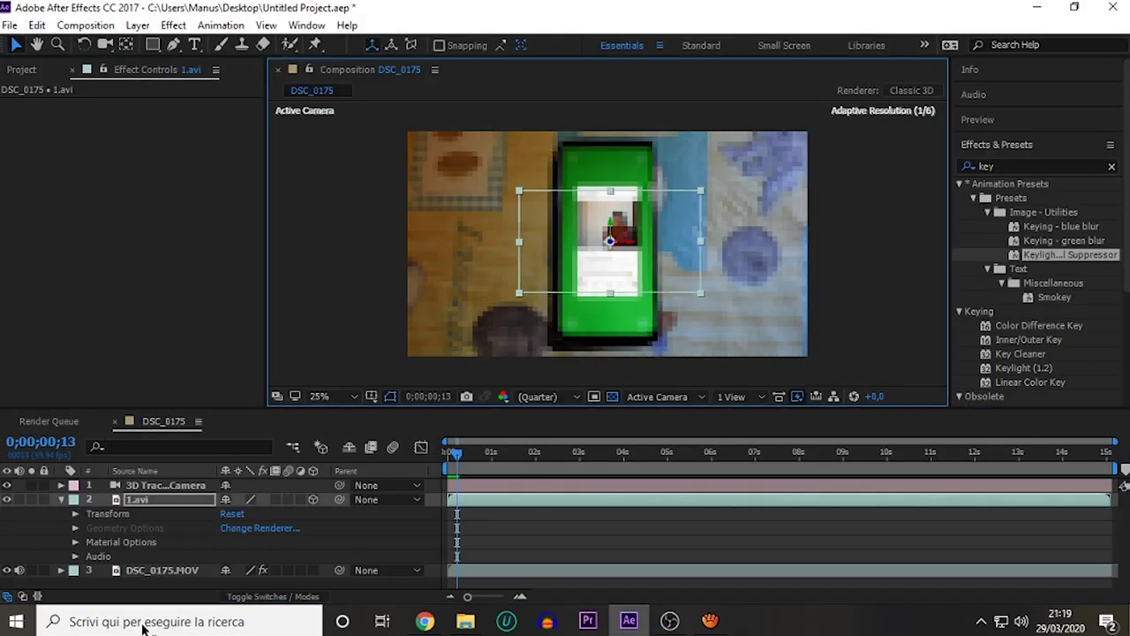
click(74, 513)
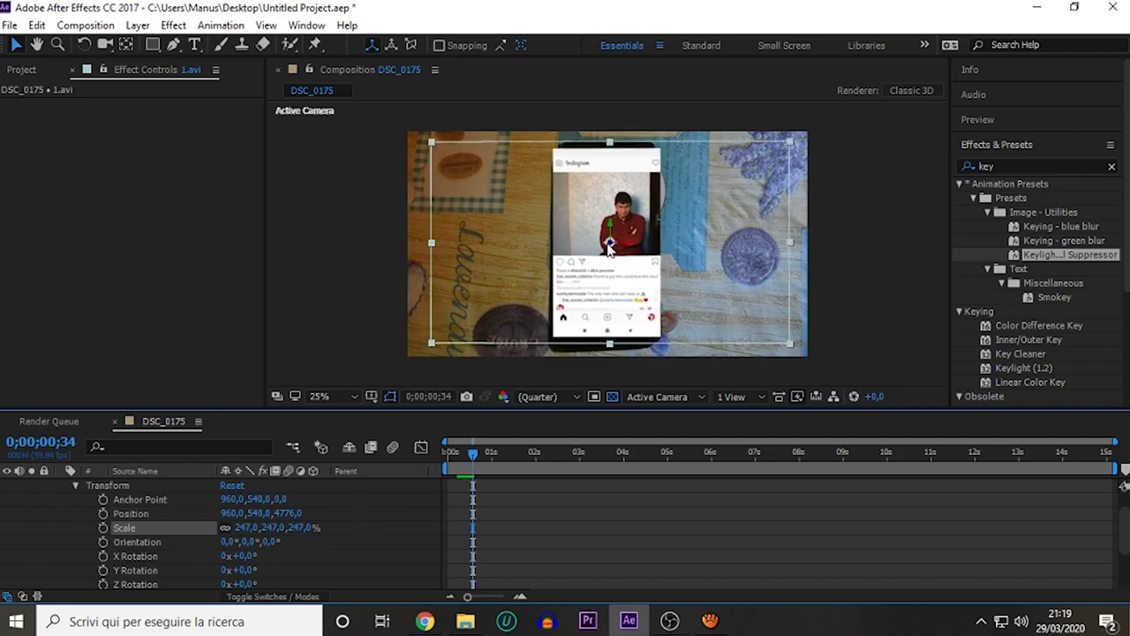
drag(250, 527, 577, 300)
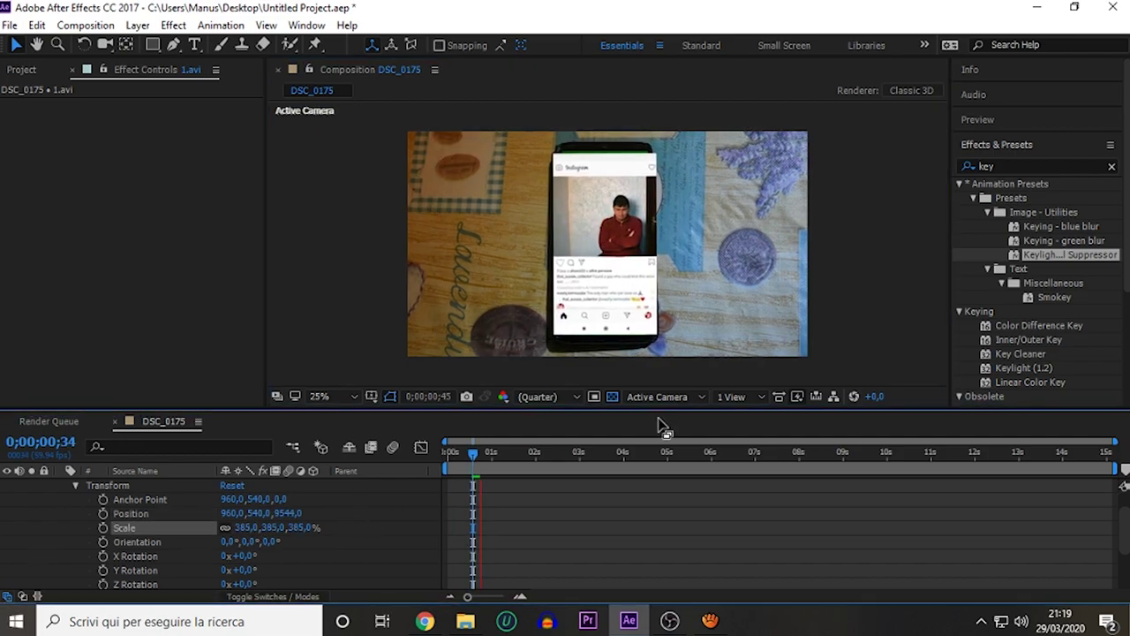
drag(616, 246, 574, 232)
click(247, 527)
click(662, 264)
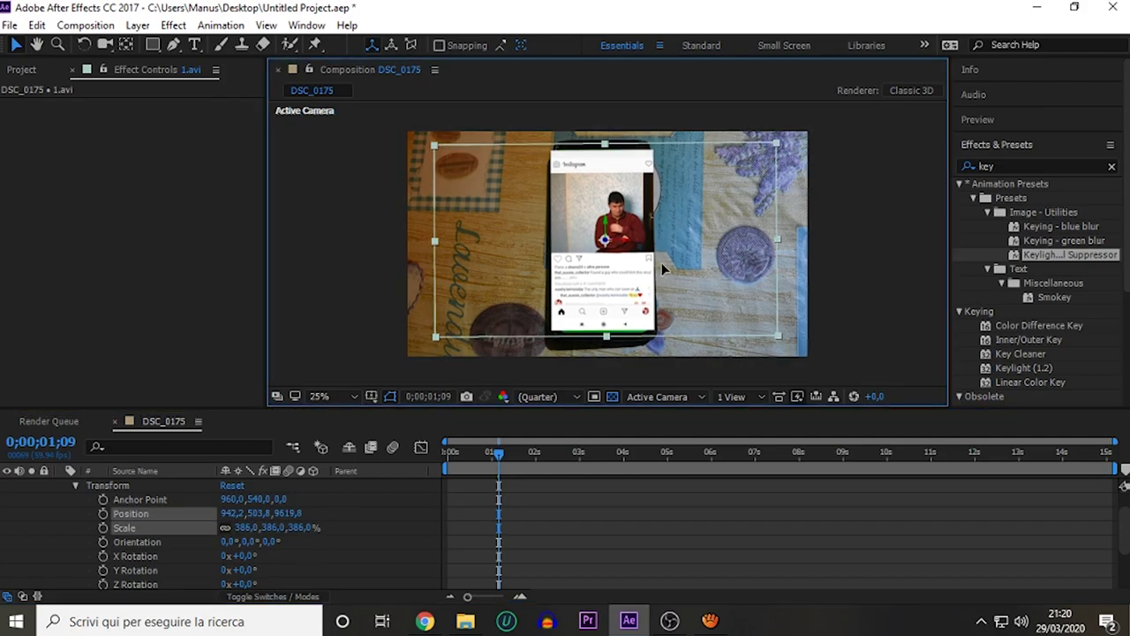
drag(662, 262, 629, 242)
Send 1.avi beneath DSC_0175.MOV and key the phone's green screen with Keylight.
key(ctrl+shift+bracketleft)
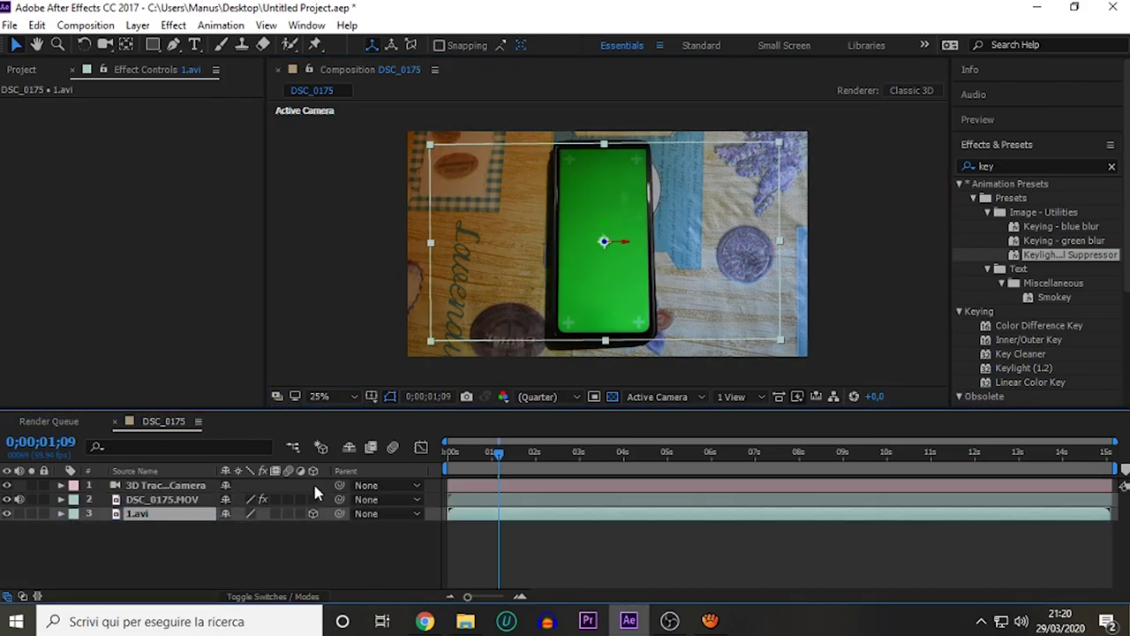
drag(1023, 368, 162, 499)
click(174, 230)
click(604, 265)
click(19, 320)
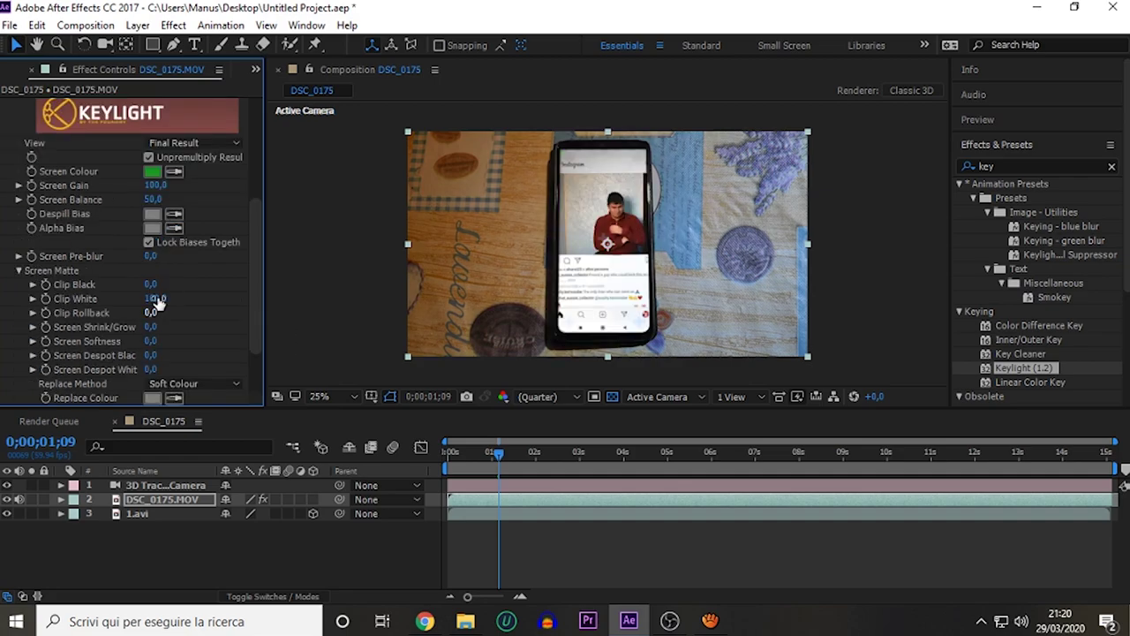
Adjust the phone footage's width and shift 1.avi to line up with the screen.
click(60, 499)
click(75, 528)
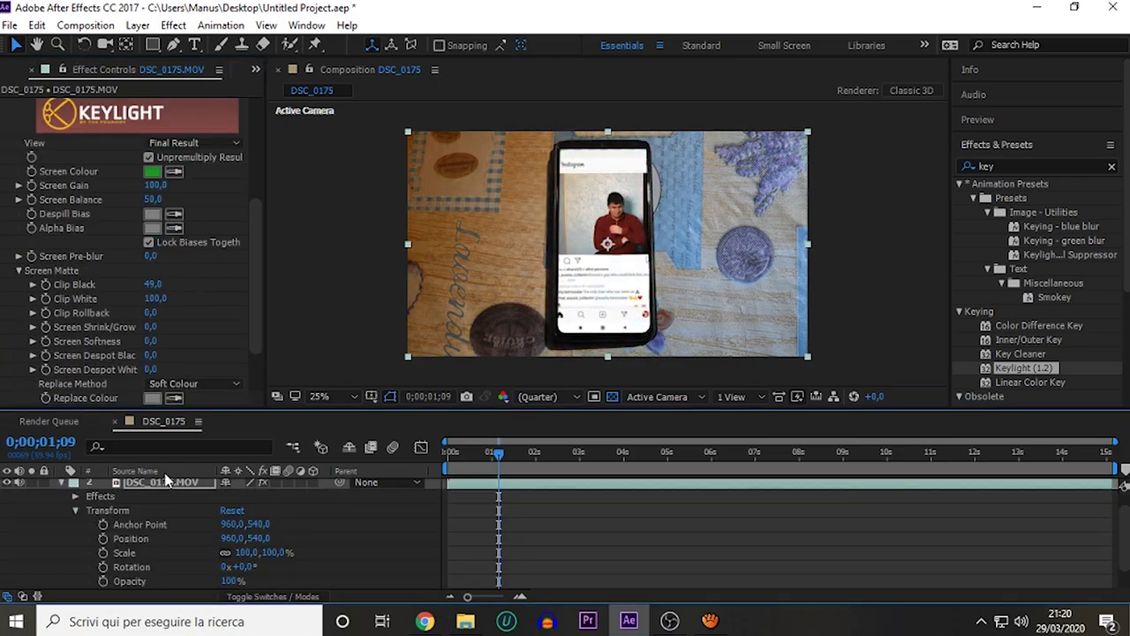
mouse_move(408, 244)
mouse_down()
mouse_move(419, 252)
mouse_move(408, 252)
mouse_up()
click(60, 499)
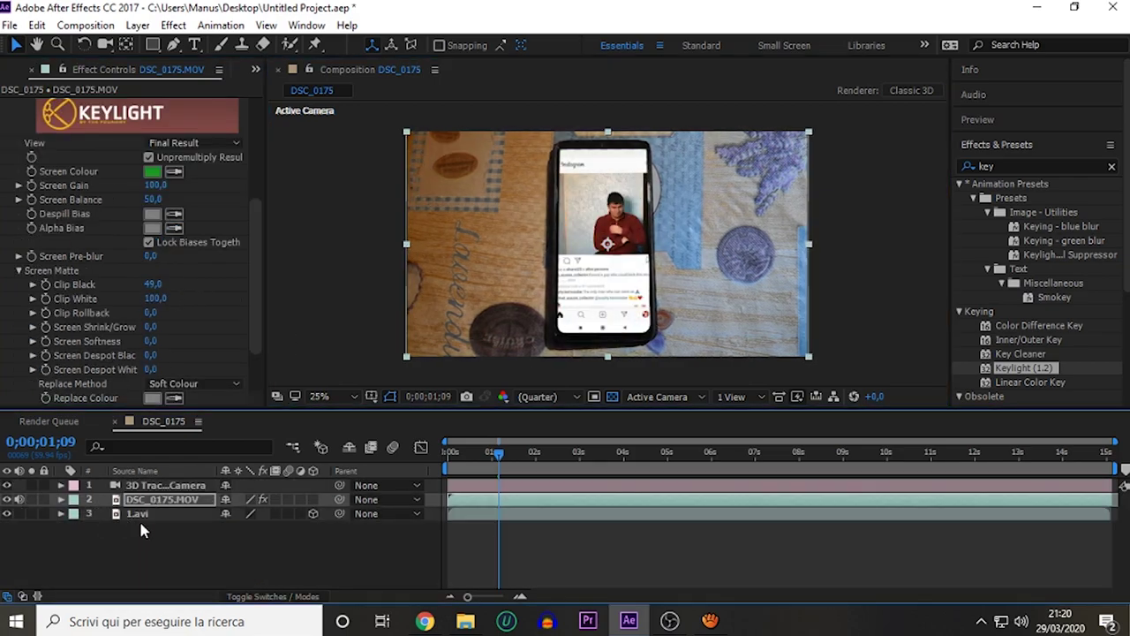
click(138, 515)
drag(606, 340, 616, 347)
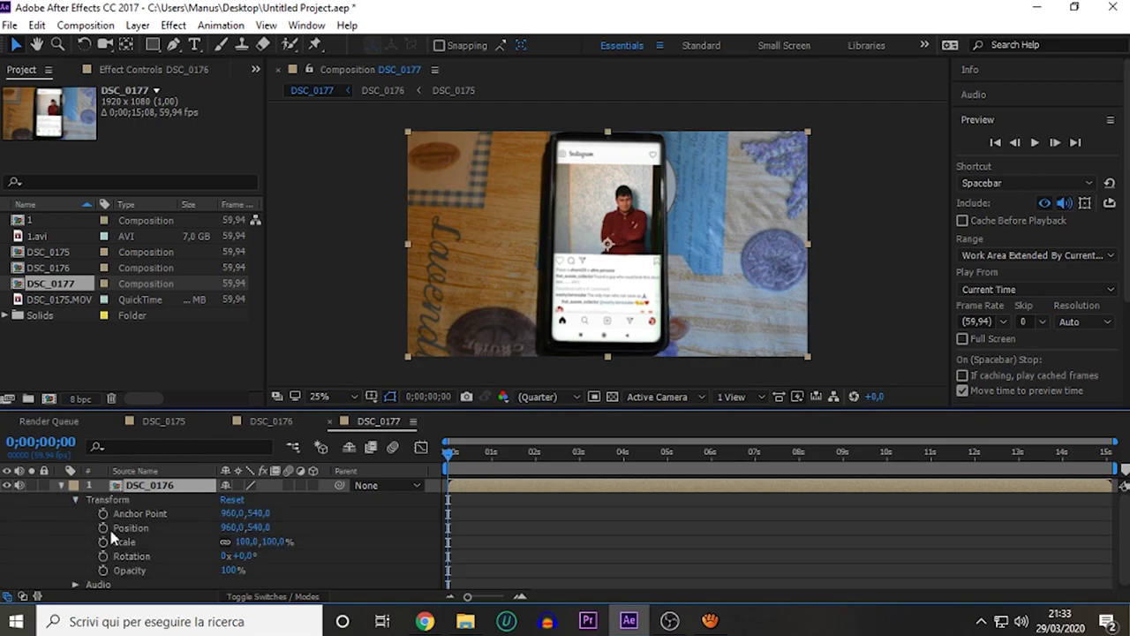
Scale DSC_0176 up to 113% at the clip's end, then preview the zoom from the start.
drag(566, 459, 930, 457)
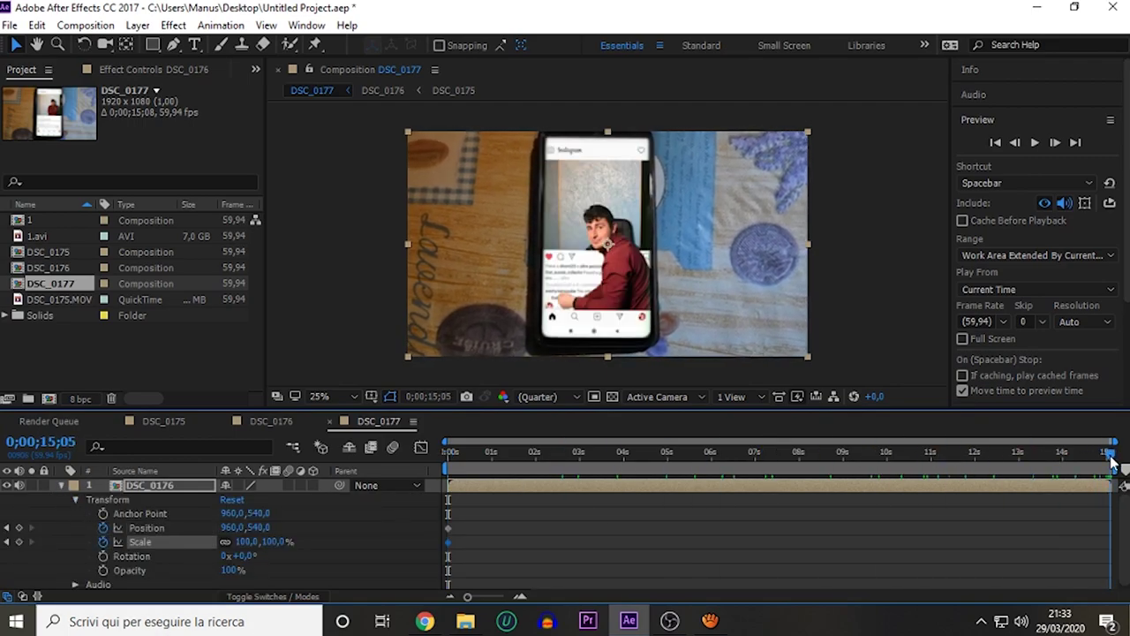
drag(833, 234, 837, 244)
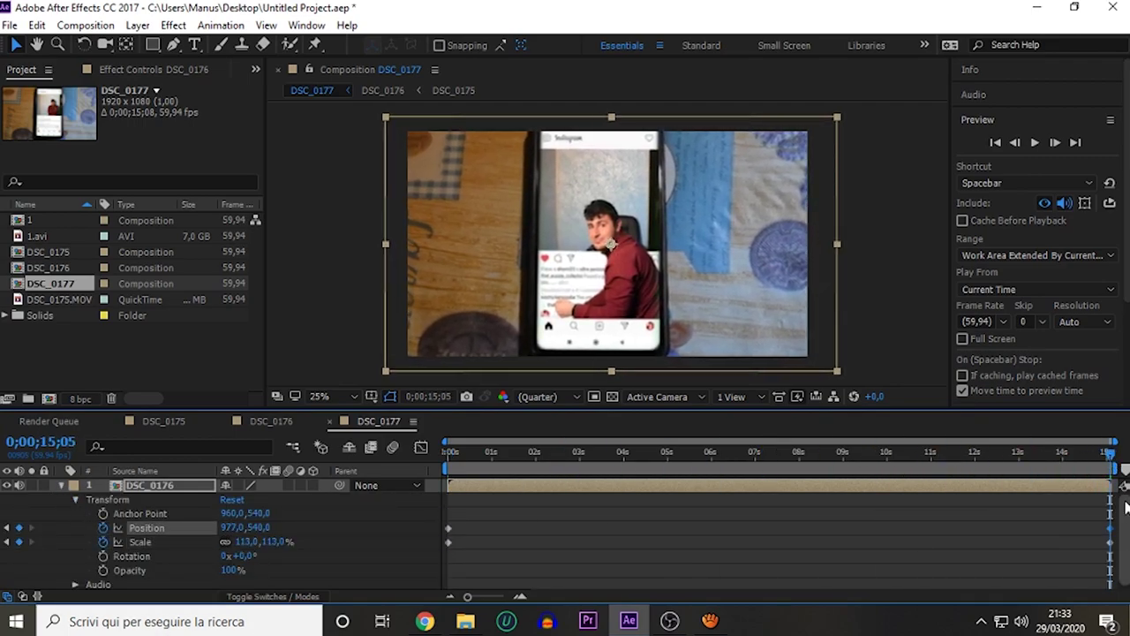
click(446, 455)
key(space)
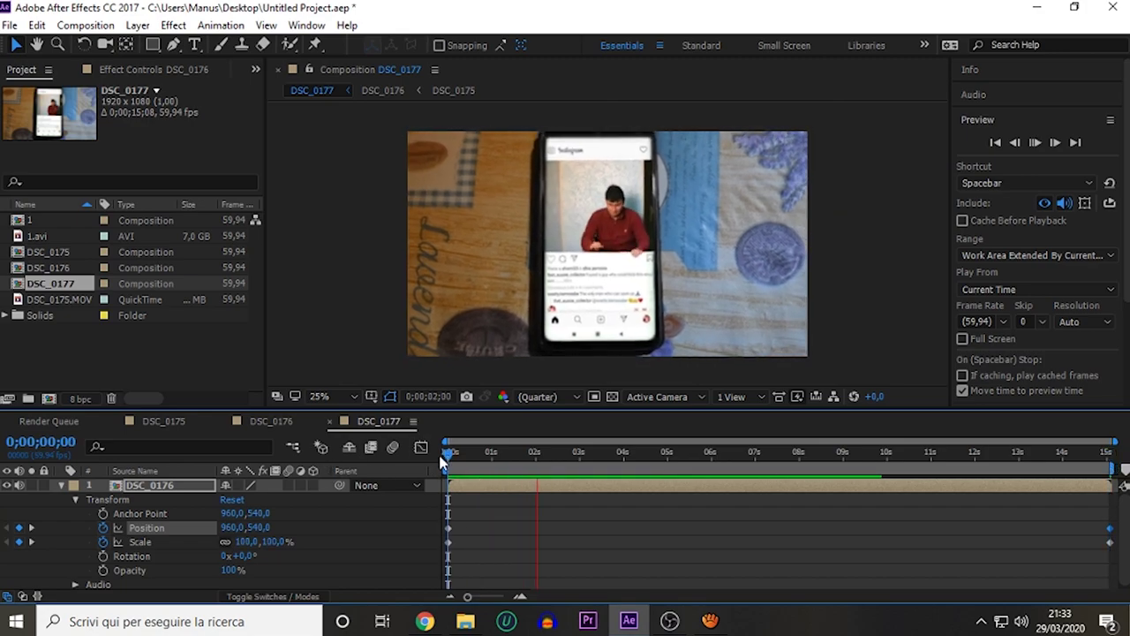